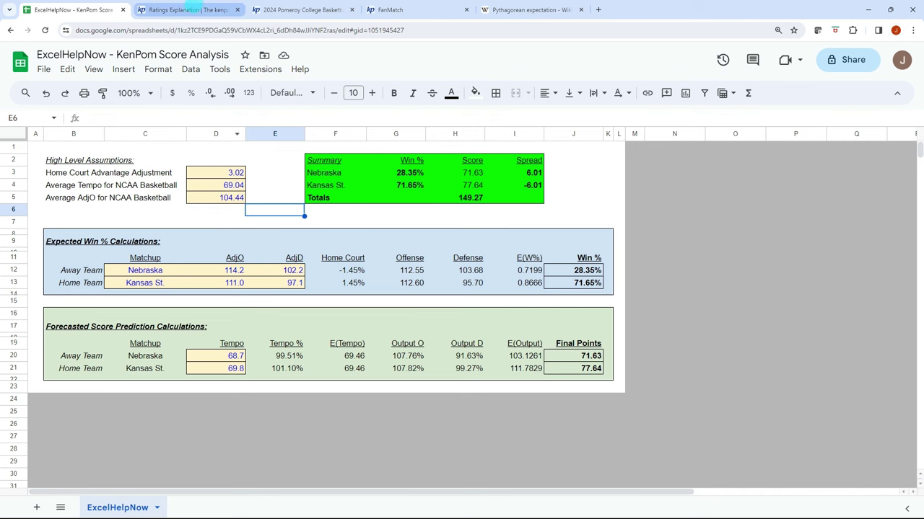
Scroll through KenPom's 2024 ratings table to review the team ratings.
left_click(278, 10)
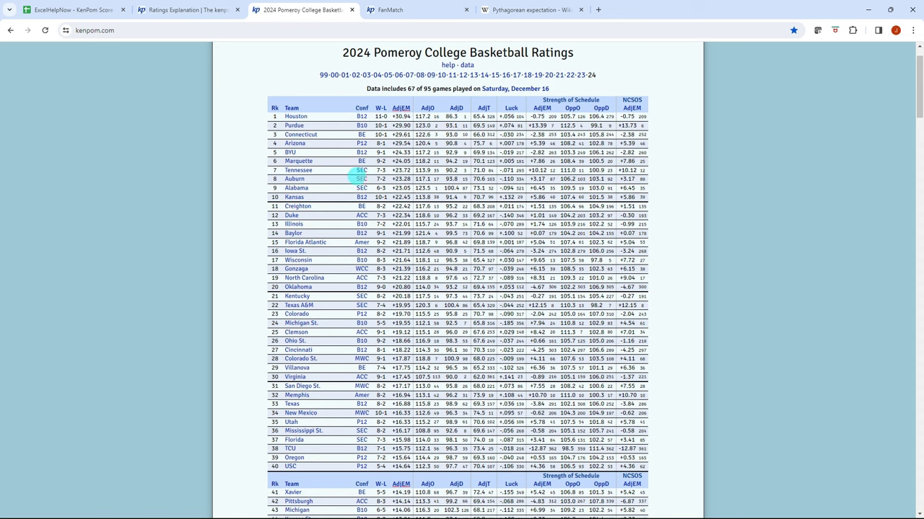
scroll(360, 194, "down", 1)
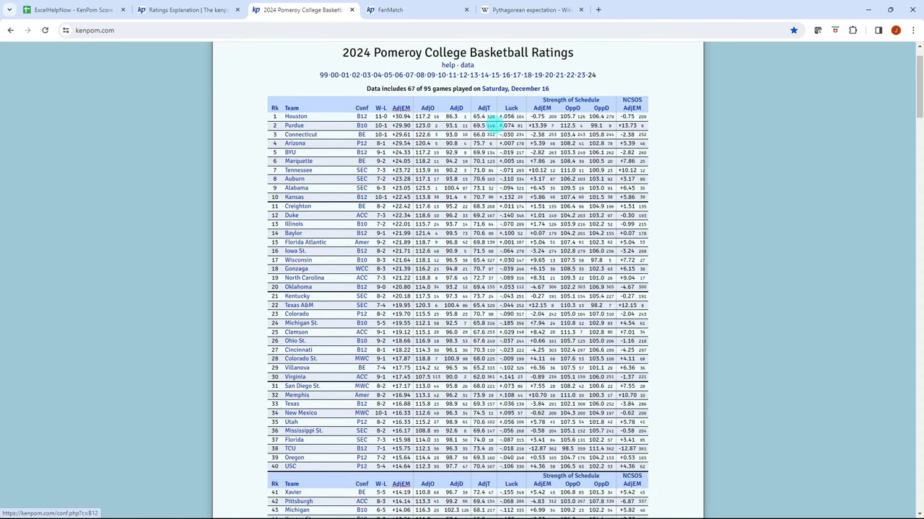
scroll(390, 218, "down", 1)
scroll(383, 220, "up", 1)
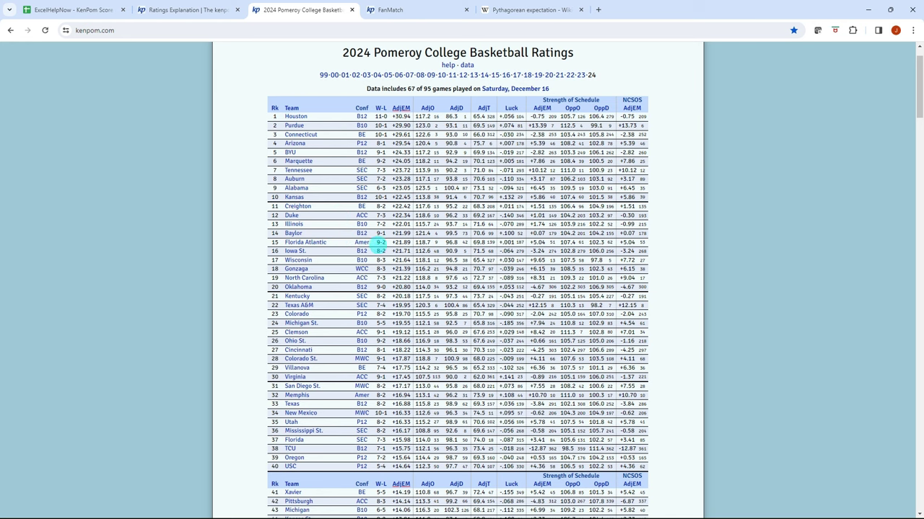
scroll(362, 223, "down", 1)
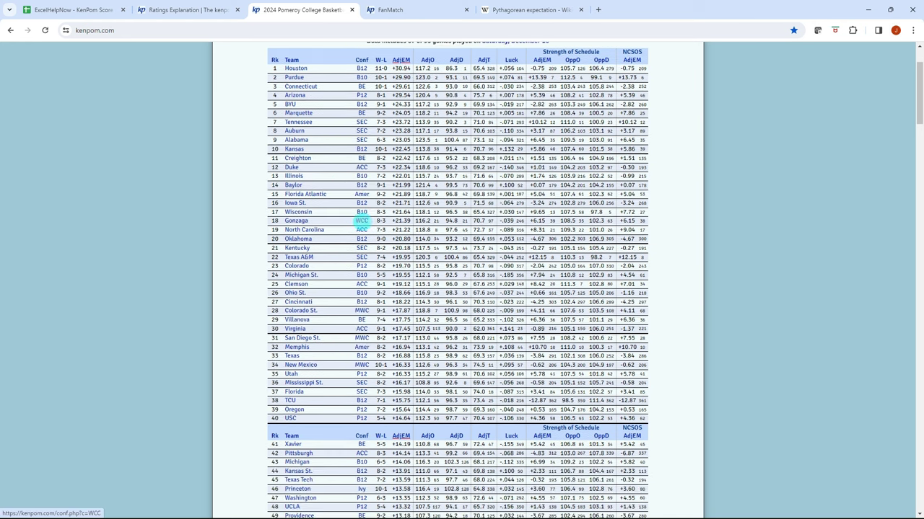
Check the spreadsheet's average tempo assumption, then return to the top of the ratings table.
left_click(76, 10)
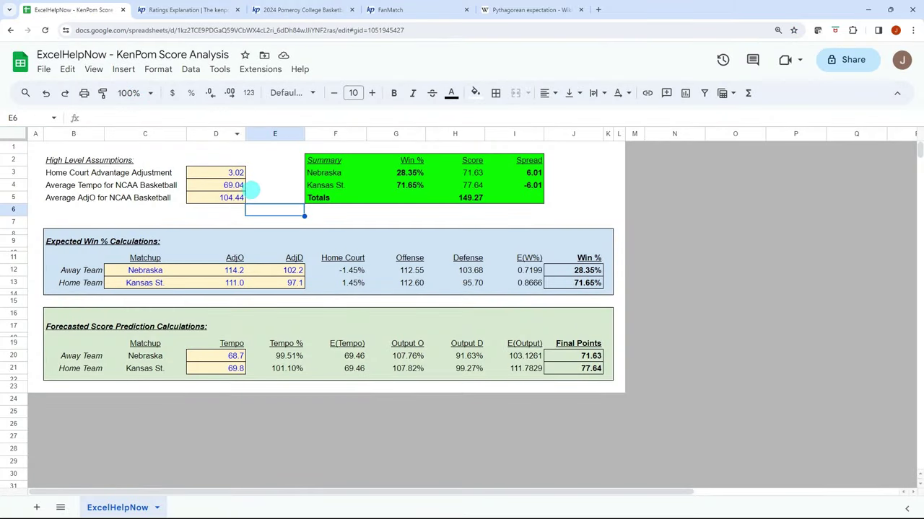
left_click(269, 184)
left_click(268, 210)
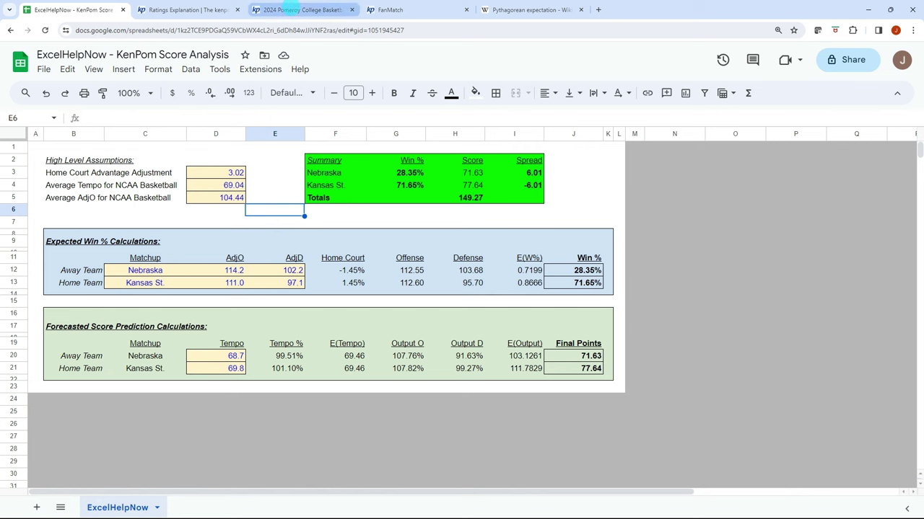
left_click(291, 9)
scroll(300, 189, "up", 1)
scroll(301, 189, "up", 1)
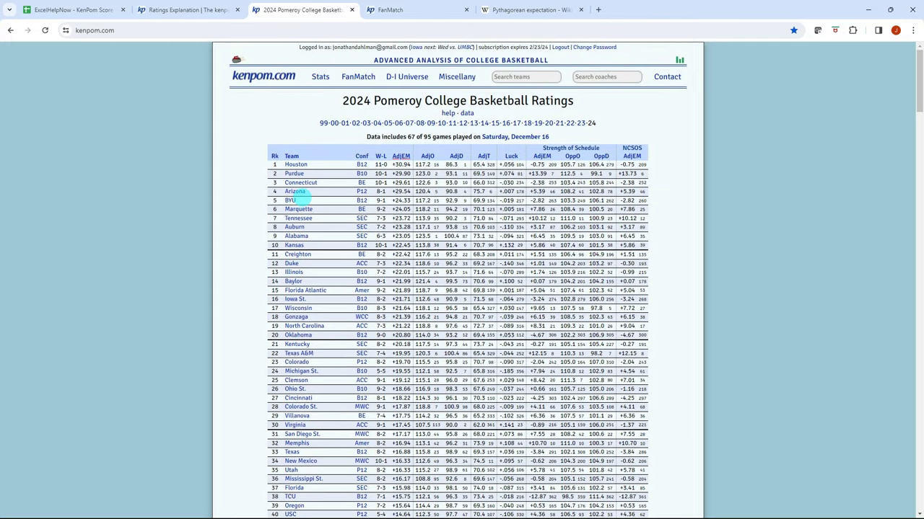
left_click(393, 9)
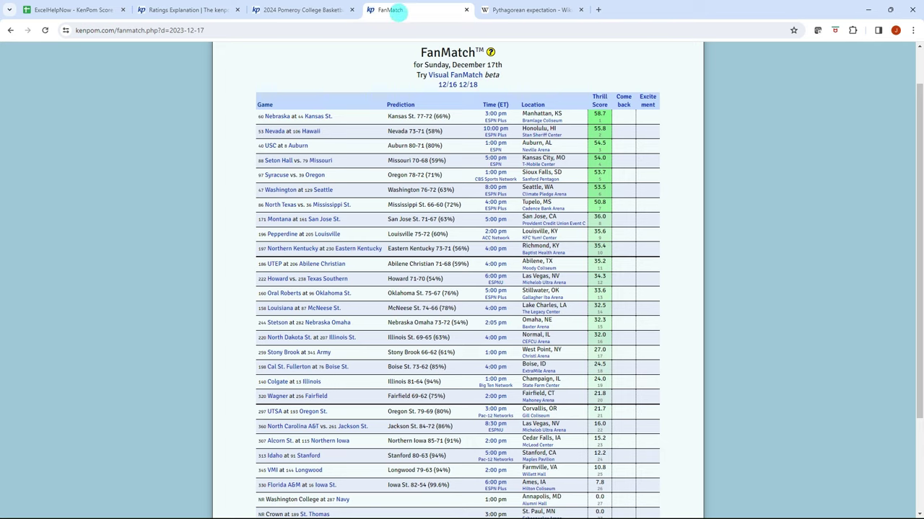
scroll(401, 116, "up", 2)
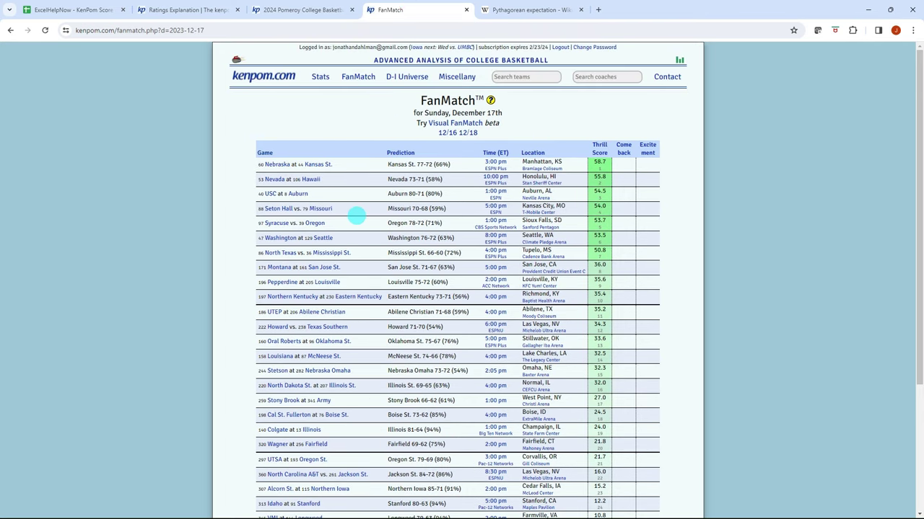
scroll(354, 153, "down", 2)
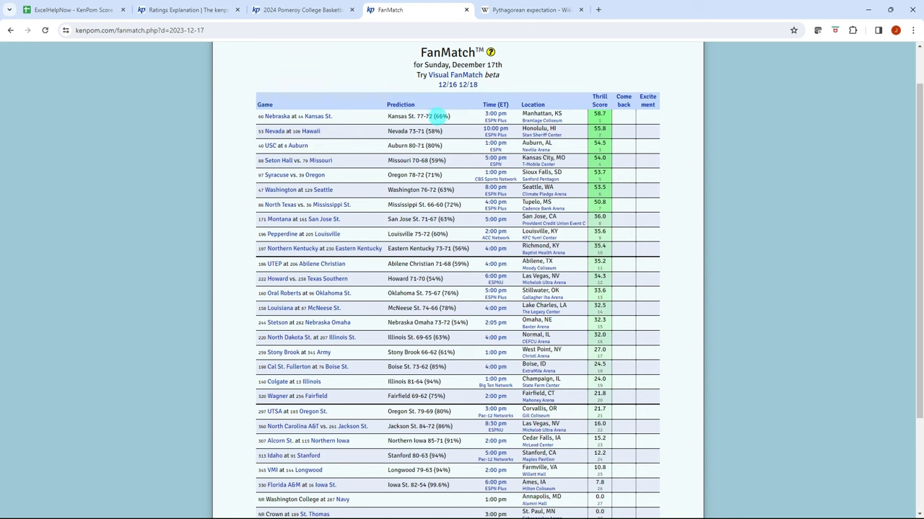
scroll(396, 141, "up", 2)
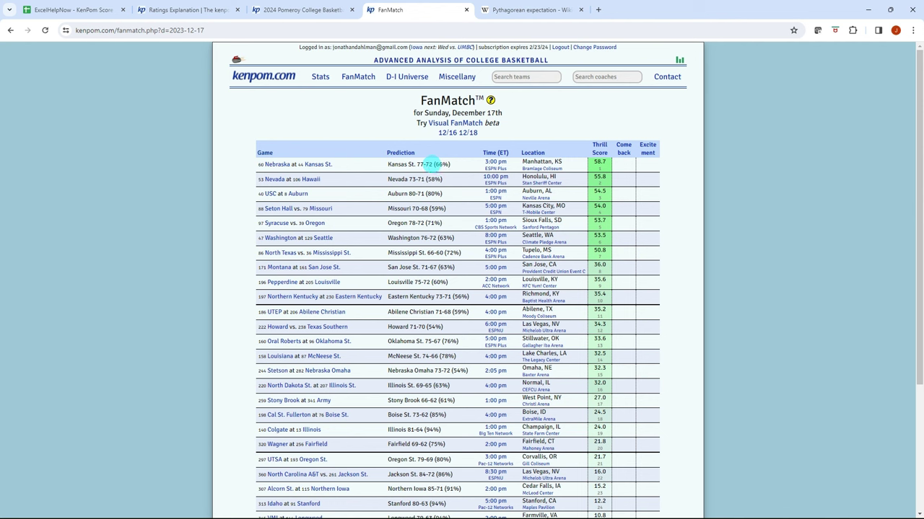
double_click(396, 164)
left_click(389, 164)
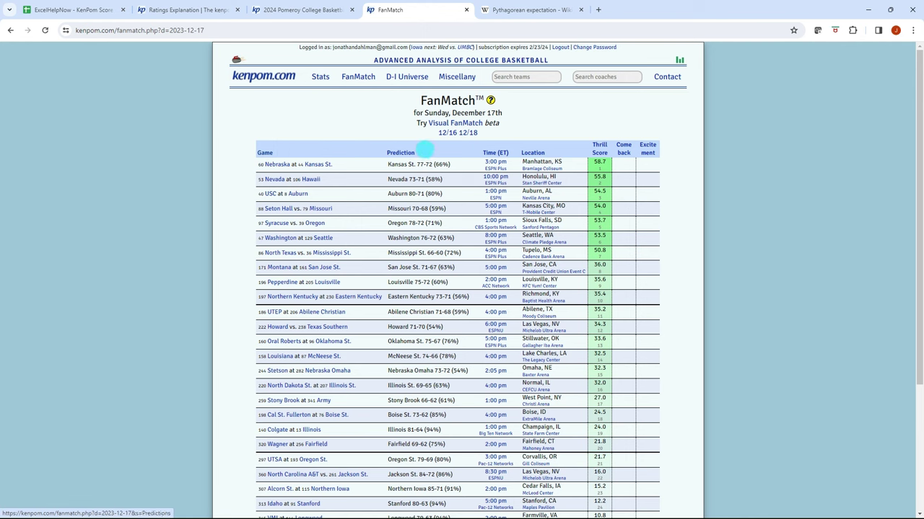
scroll(408, 123, "down", 1)
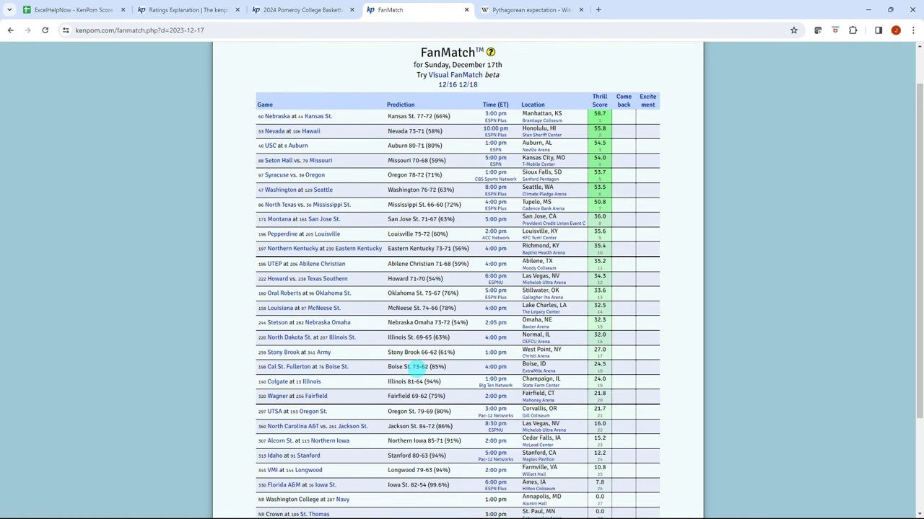
scroll(433, 174, "down", 1)
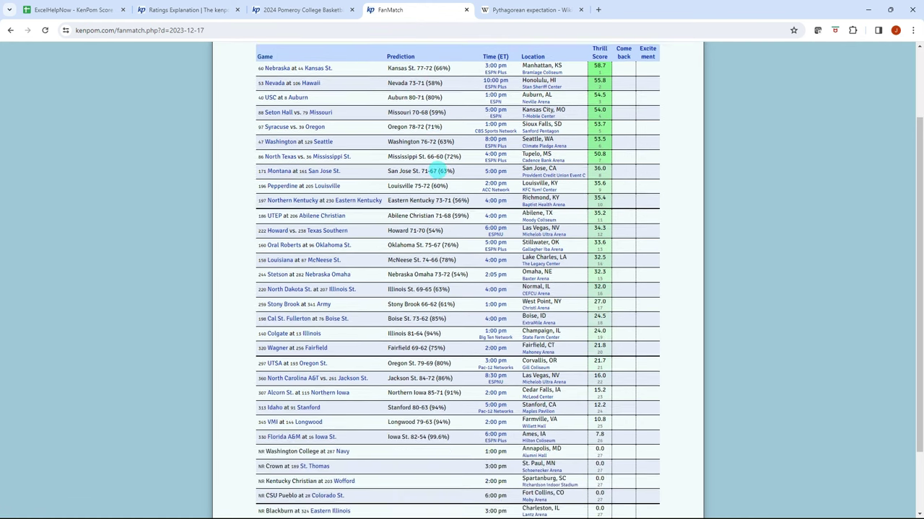
scroll(441, 171, "up", 2)
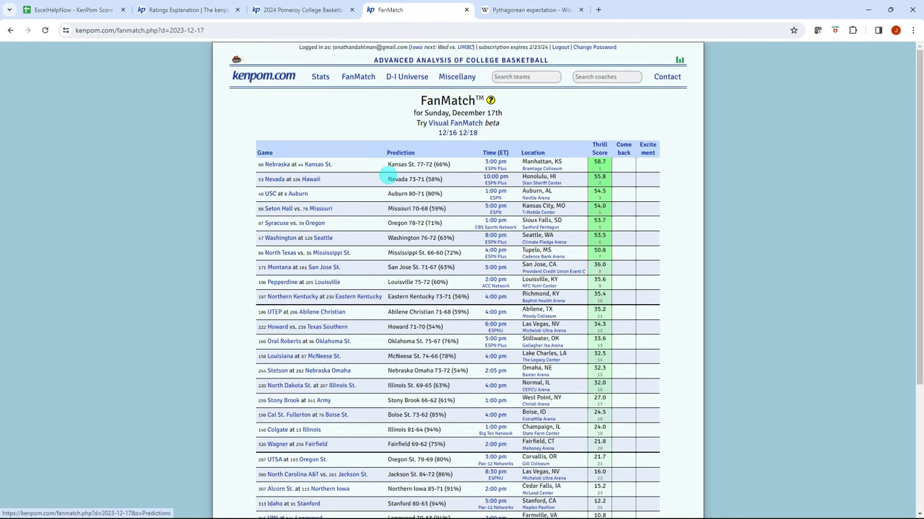
scroll(417, 192, "down", 1)
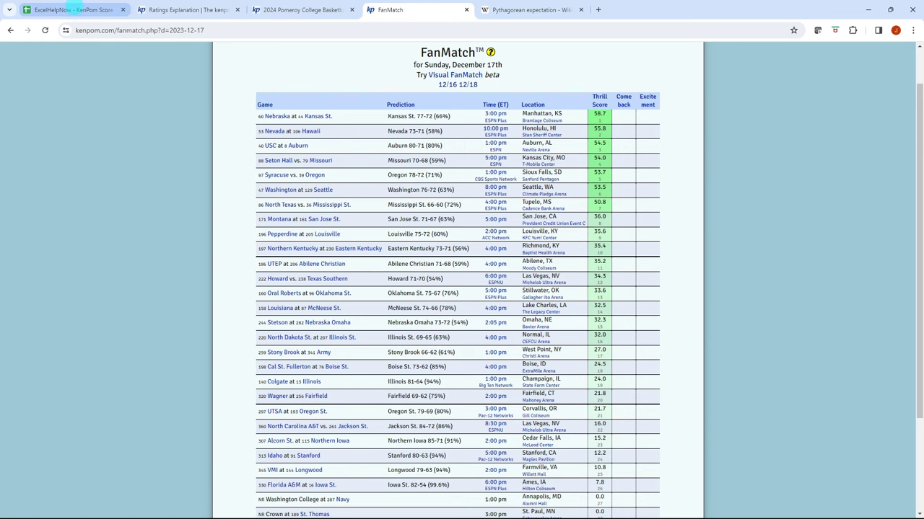
Inspect the formulas for Nebraska's win % (G3), Kansas St.'s score (H4), the total (H5) and both spreads (I3, I4).
left_click(79, 10)
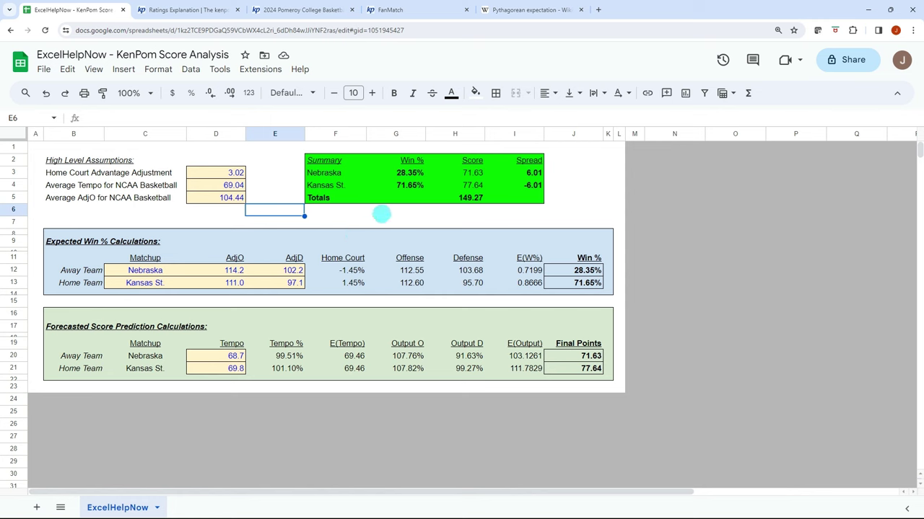
left_click(297, 10)
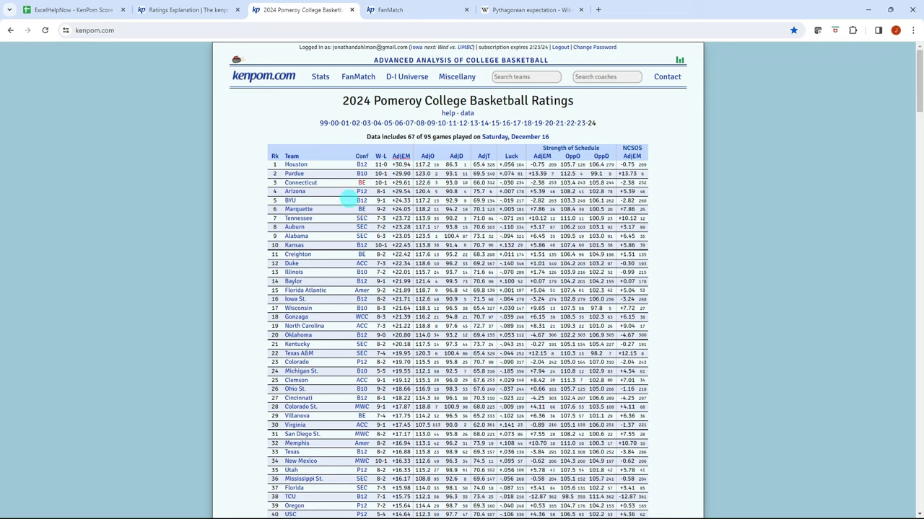
left_click(72, 9)
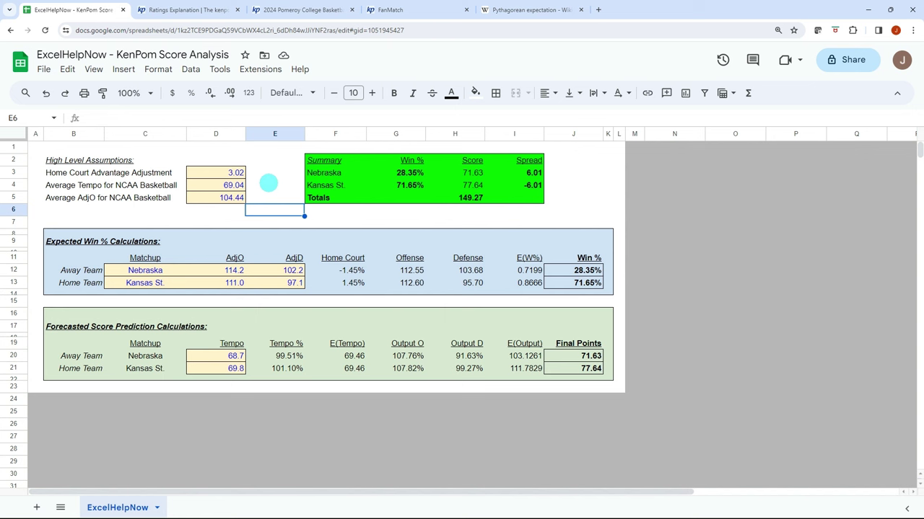
left_click(407, 176)
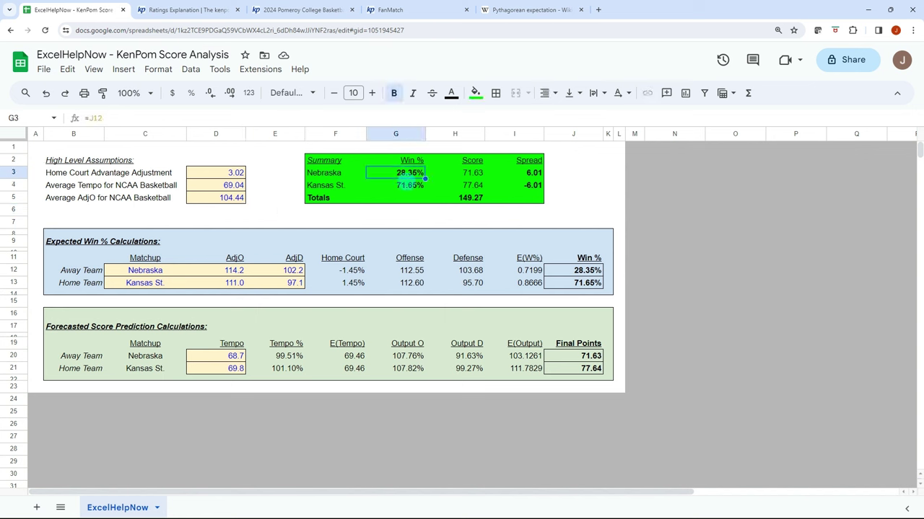
left_click(468, 184)
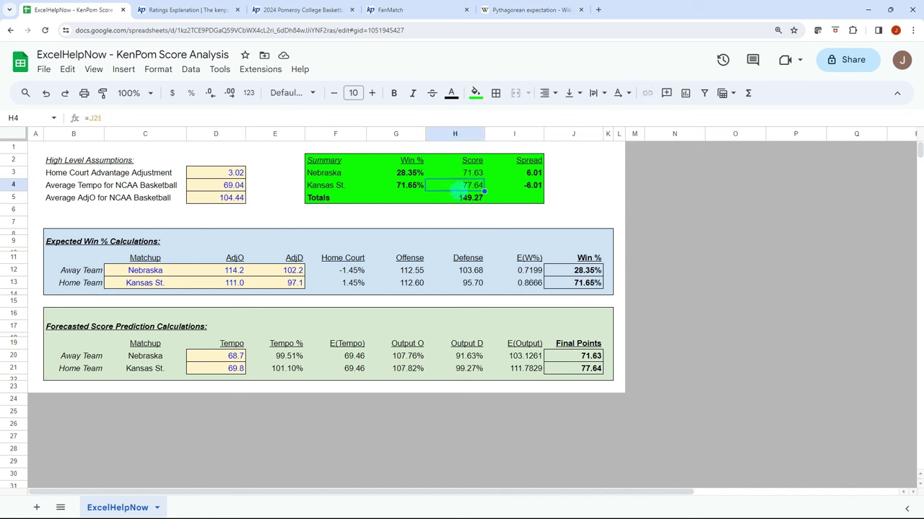
left_click(475, 201)
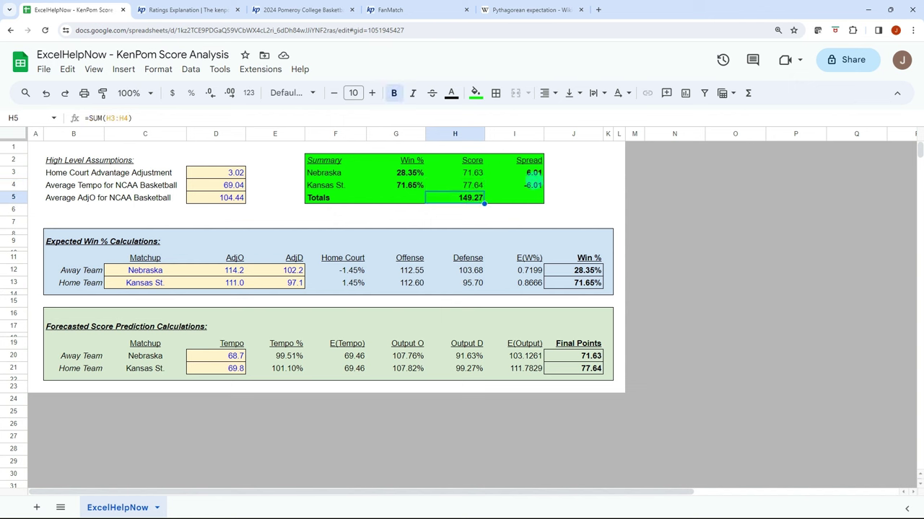
left_click(533, 173)
left_click(533, 186)
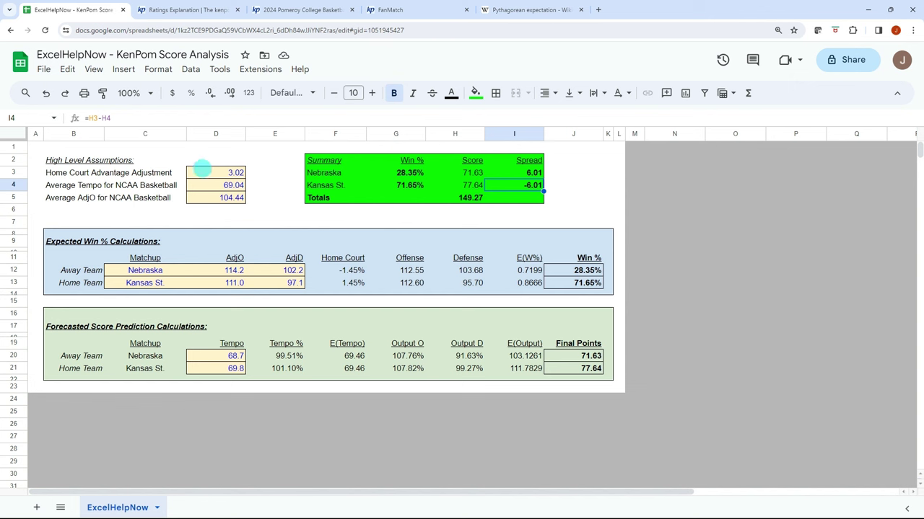
left_click(55, 172)
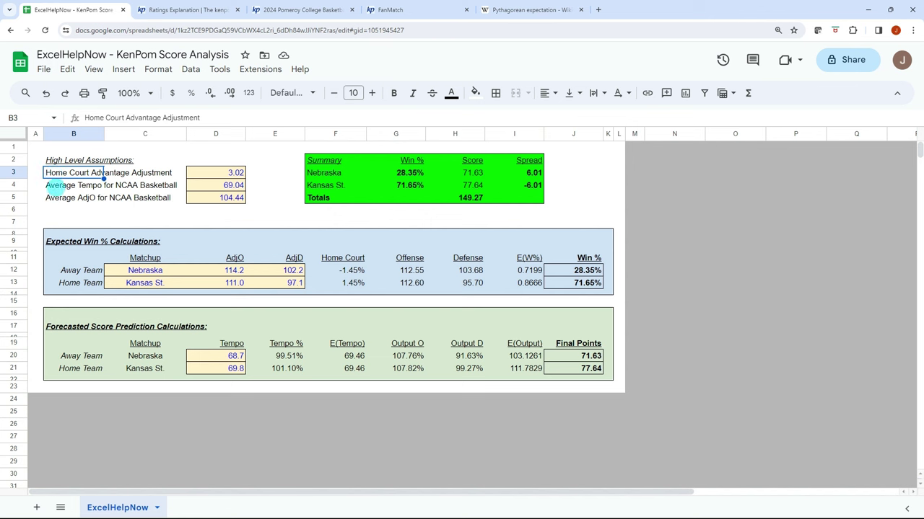
left_click(54, 186)
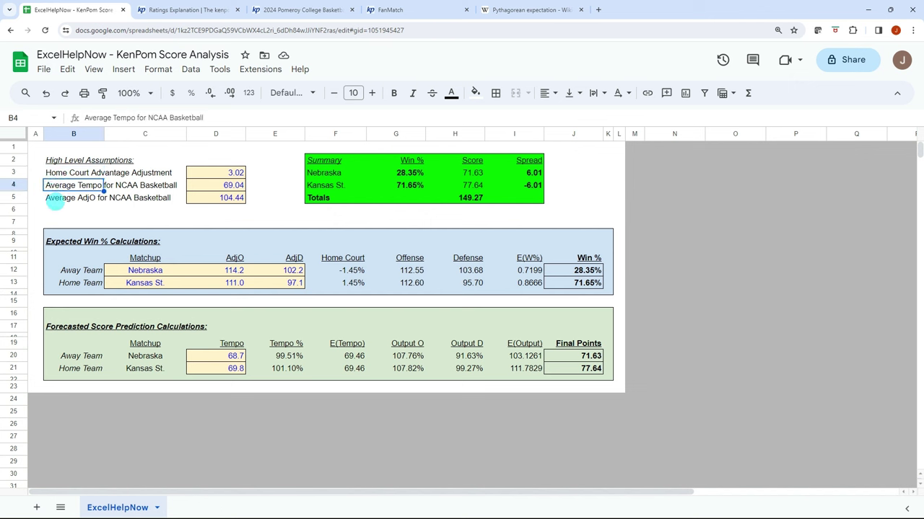
left_click(59, 199)
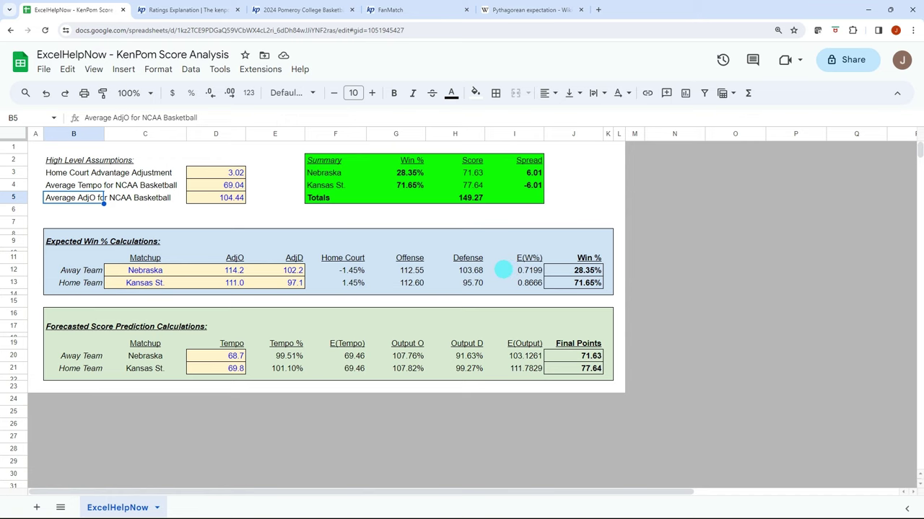
Scroll the Pythagorean expectation article down to the basic Win Ratio formula.
left_click(507, 12)
scroll(374, 186, "down", 1)
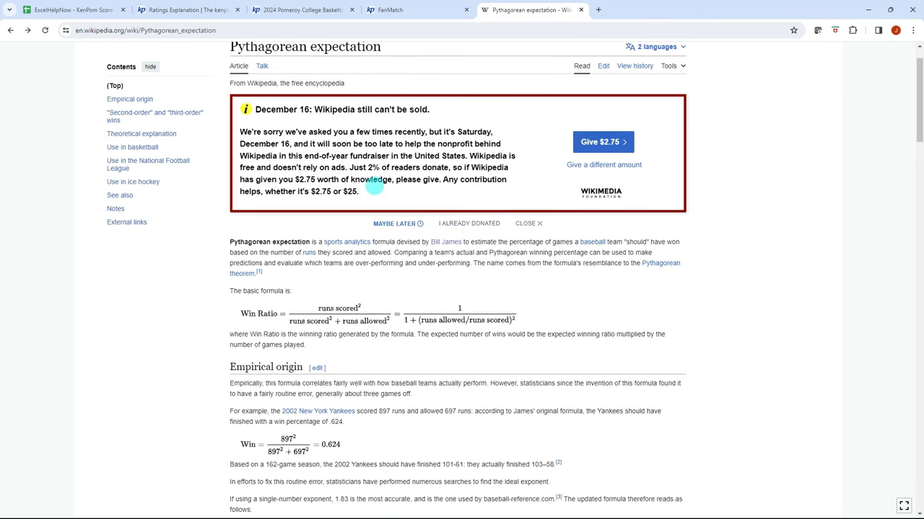
scroll(435, 229, "down", 1)
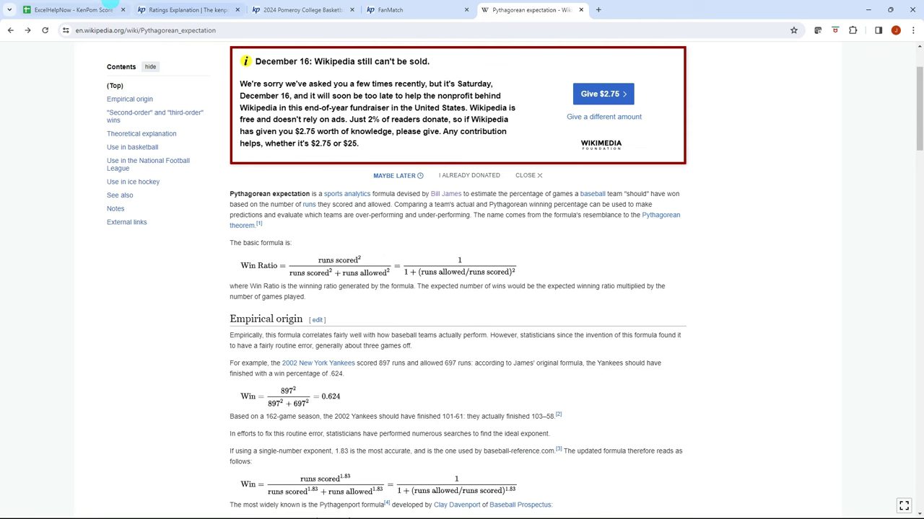
Inspect the away team's Pythagorean expectation (I12) and Win % (J12) formulas.
left_click(100, 8)
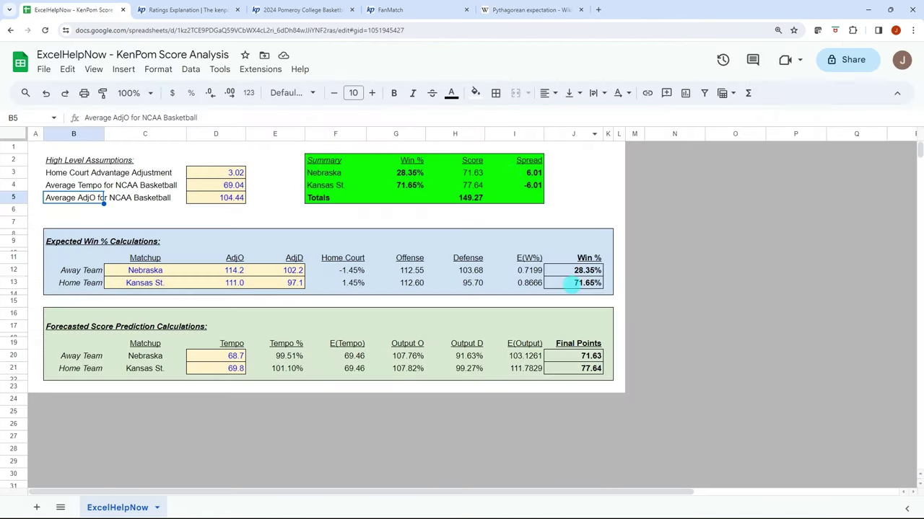
left_click(504, 270)
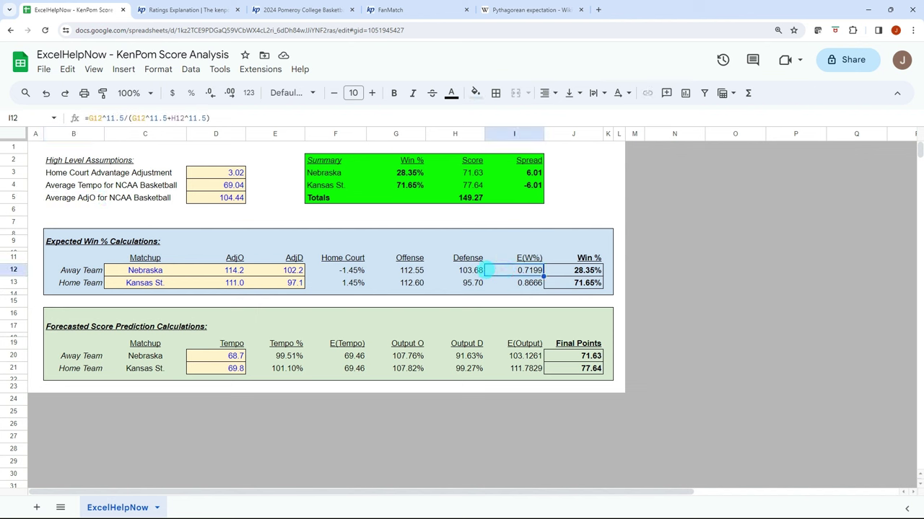
left_click(588, 271)
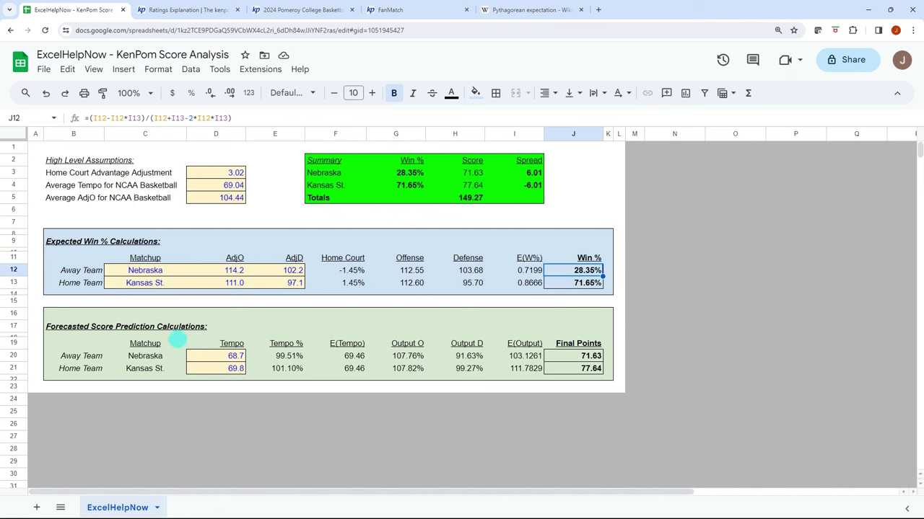
Review the tempos 68.7 and 69.8, the Tempo % formula, the 69.04 average tempo and the E(Tempo) formula.
left_click(184, 336)
scroll(206, 321, "down", 1)
scroll(210, 310, "up", 1)
left_click(210, 354)
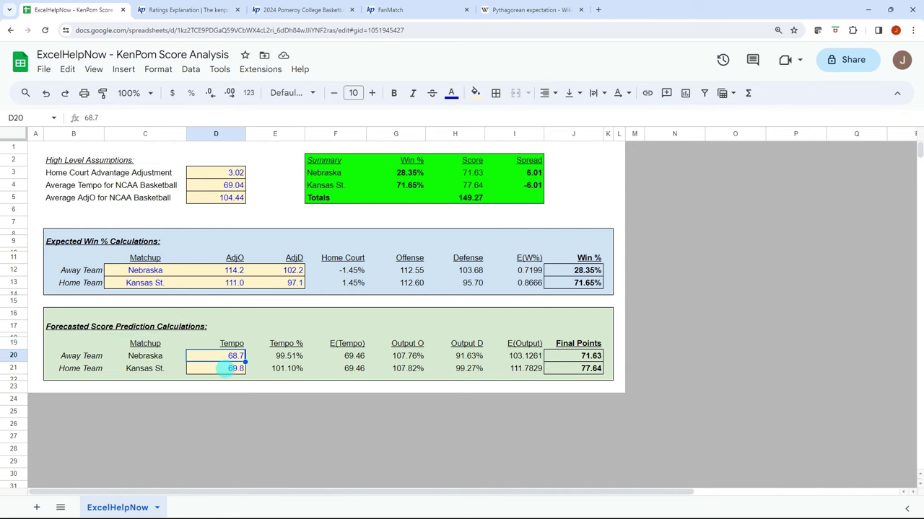
left_click(222, 367)
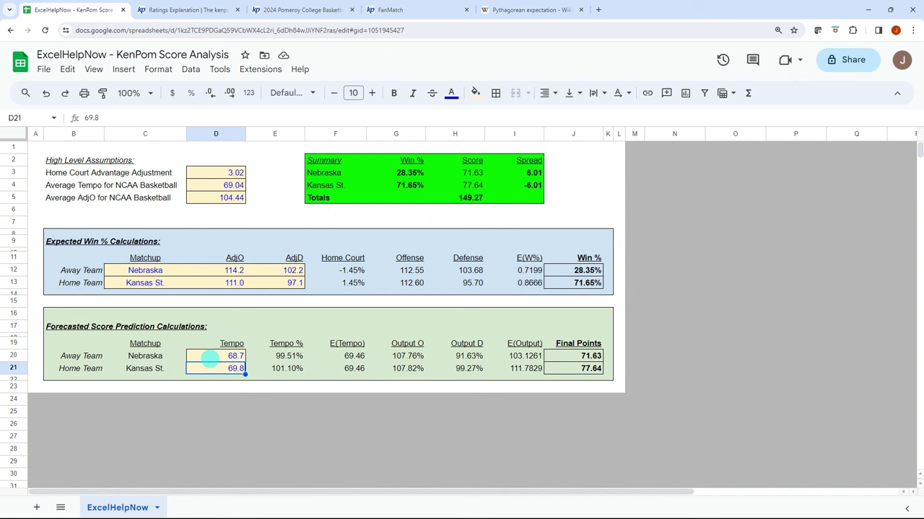
left_click(217, 355)
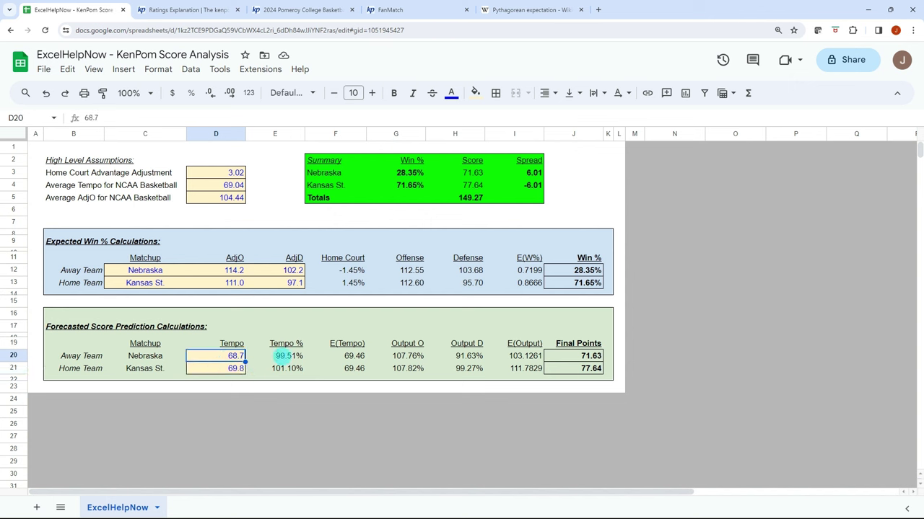
left_click(285, 355)
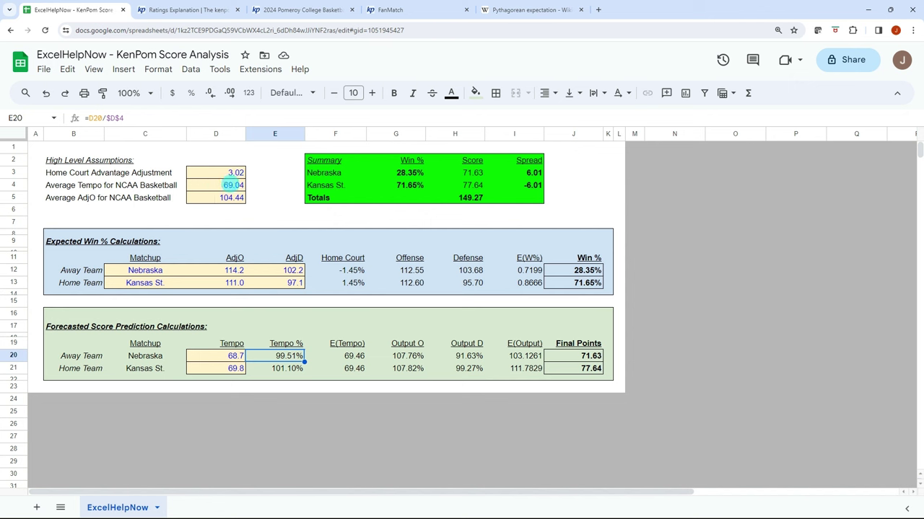
left_click(233, 184)
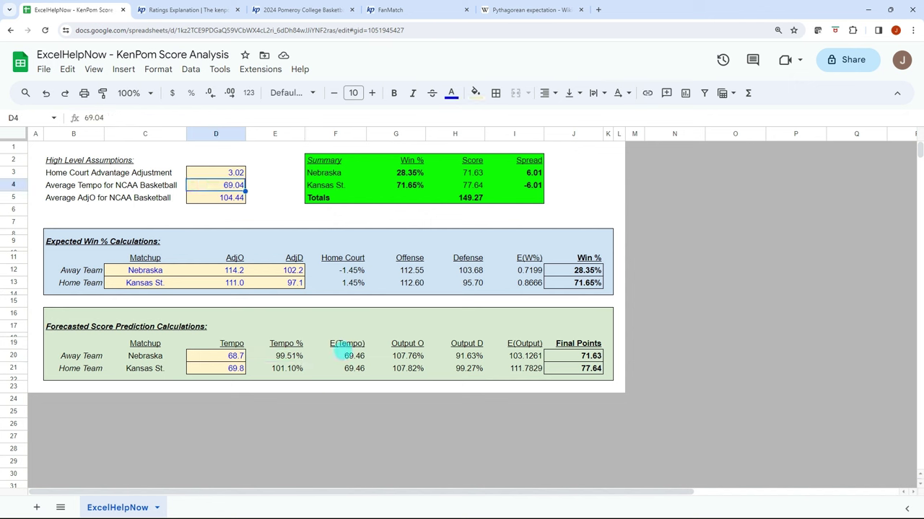
left_click(345, 346)
left_click(355, 356)
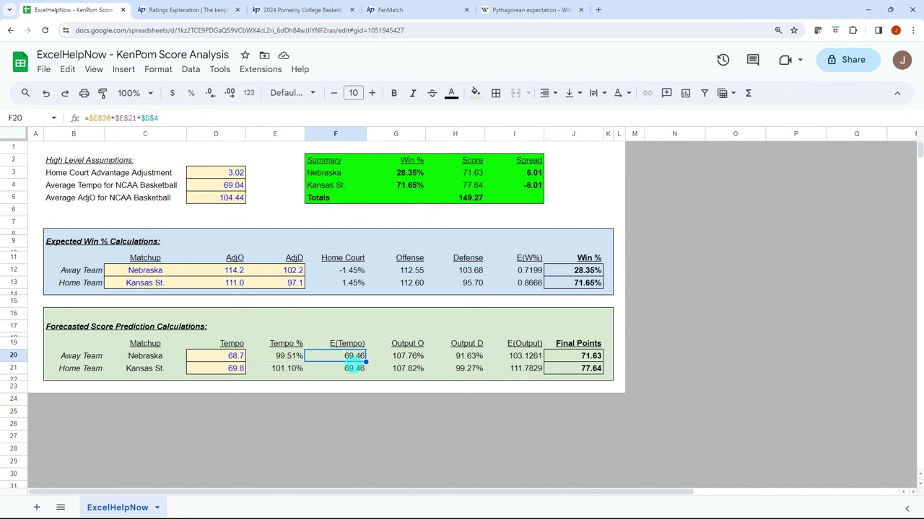
Inspect Nebraska's Output O, Output D, E(Output) and final points formulas.
left_click(409, 358)
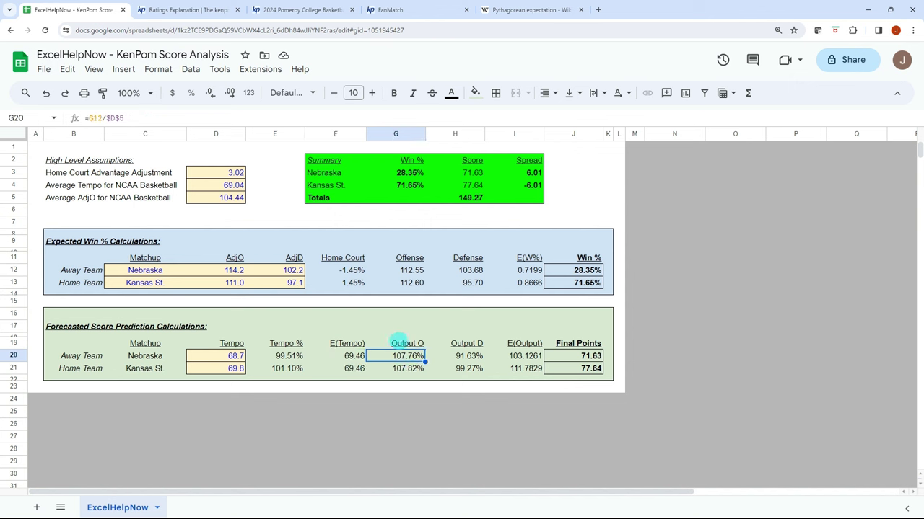
left_click(397, 344)
left_click(476, 341)
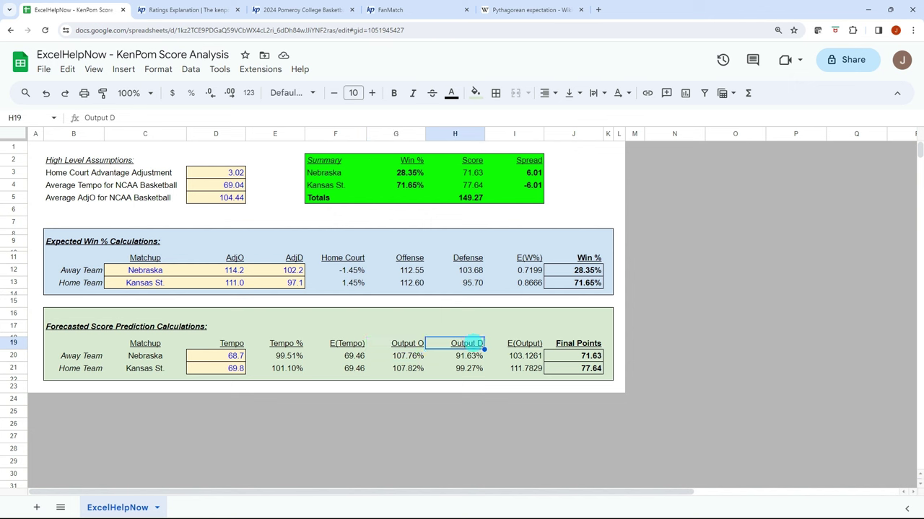
left_click(531, 343)
left_click(523, 358)
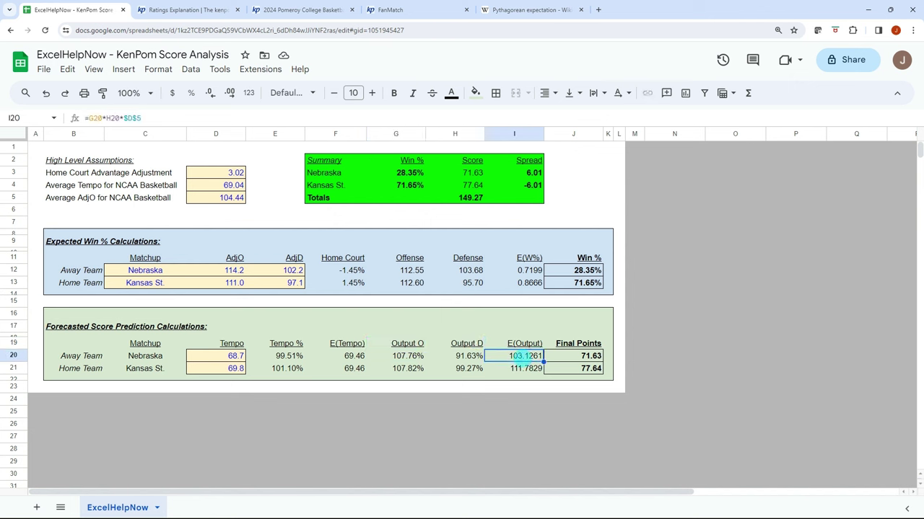
left_click(570, 356)
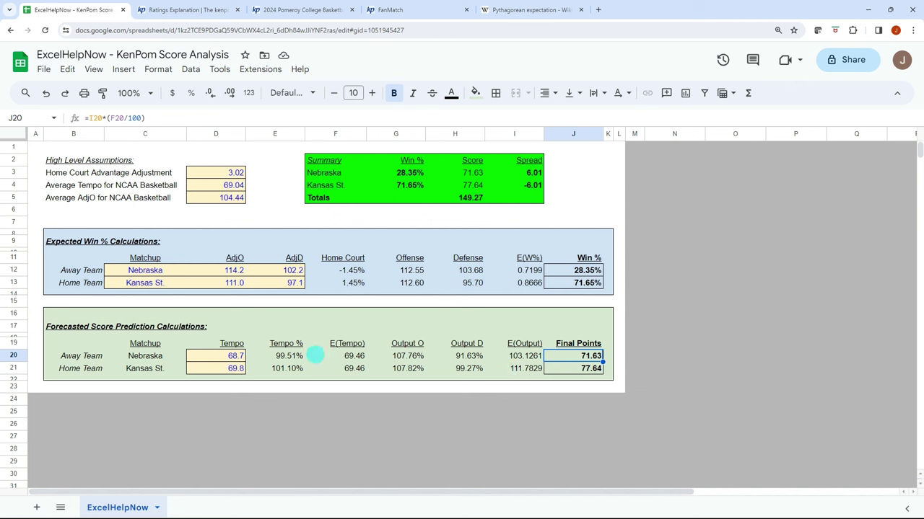
Step back through the score row's formulas and recheck the Pythagorean formula's 11.5 exponent.
left_click(292, 356)
key("Right")
key("Right")
key("Right")
key("Right")
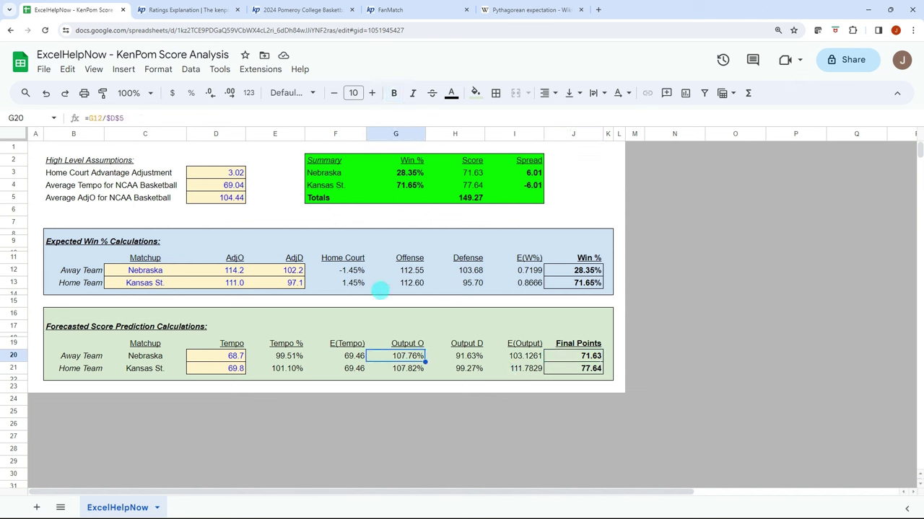
key("Right")
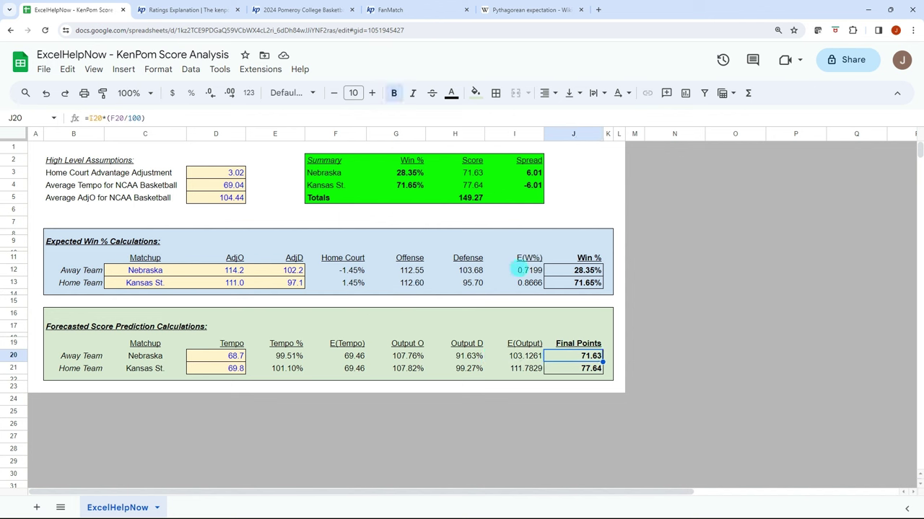
left_click(503, 272)
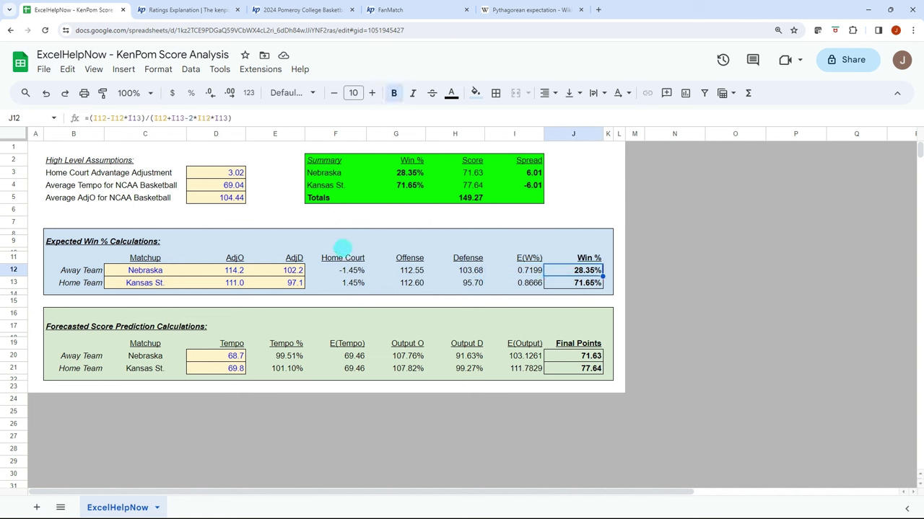
left_click(295, 242)
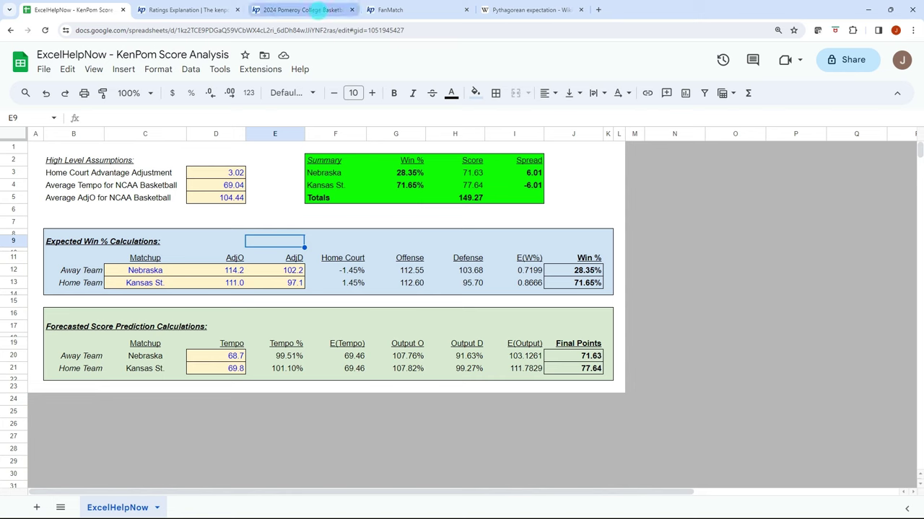
left_click(303, 9)
Read the Ratings Explanation sections on the 11.5 (later 10.25) exponent and home-court adjustment, then go back to Sheets.
left_click(166, 9)
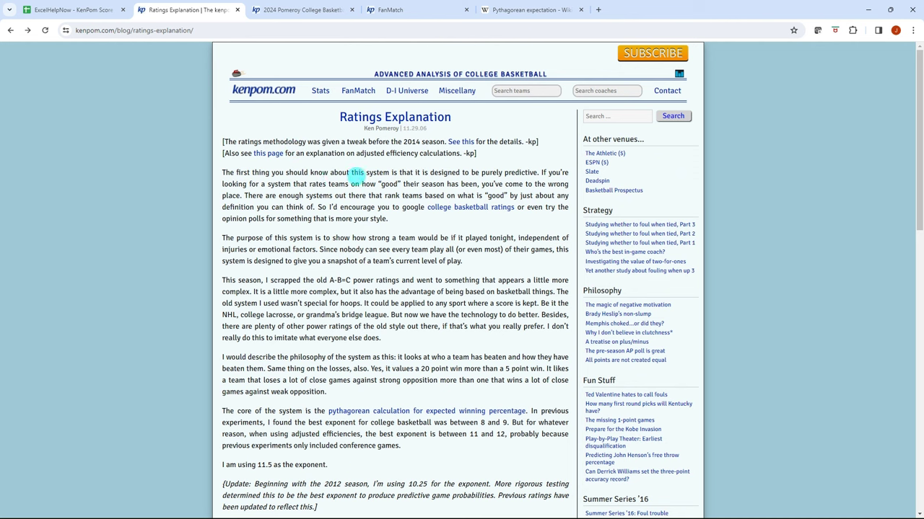
scroll(341, 187, "down", 1)
scroll(341, 191, "down", 1)
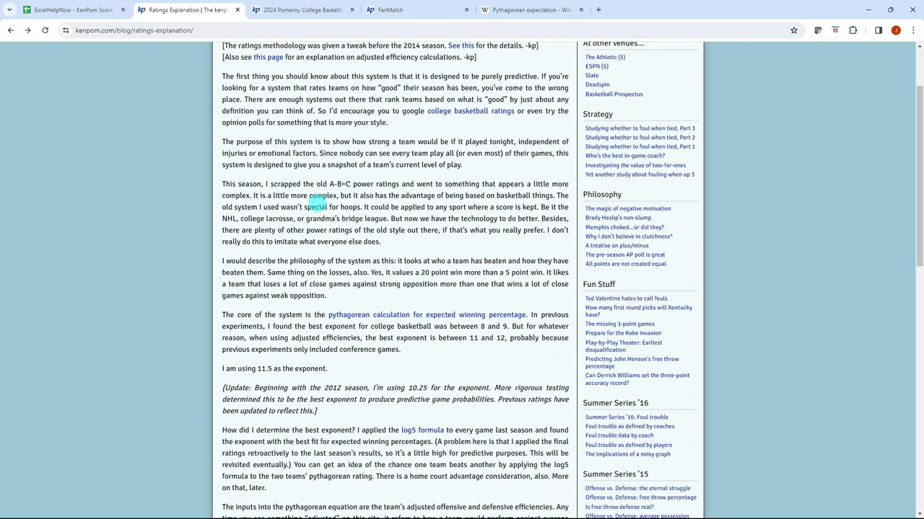
scroll(312, 208, "down", 4)
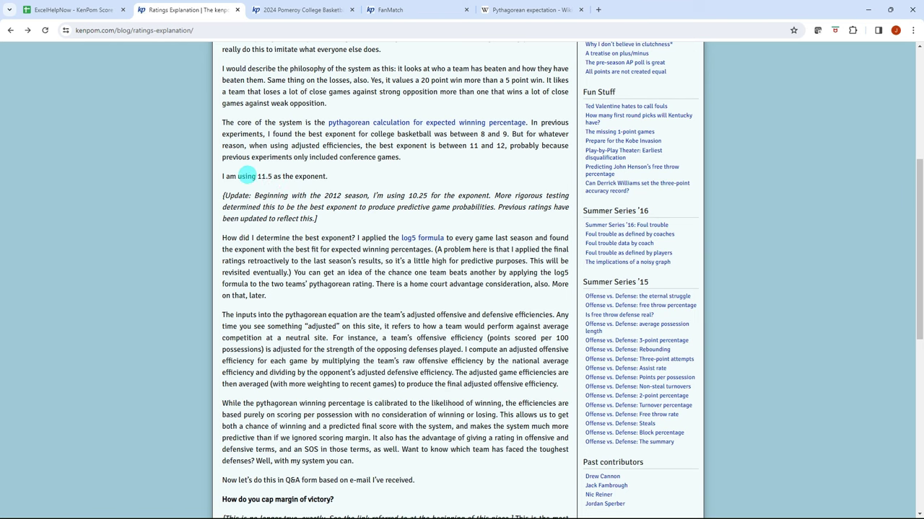
scroll(364, 192, "down", 6)
scroll(362, 189, "down", 3)
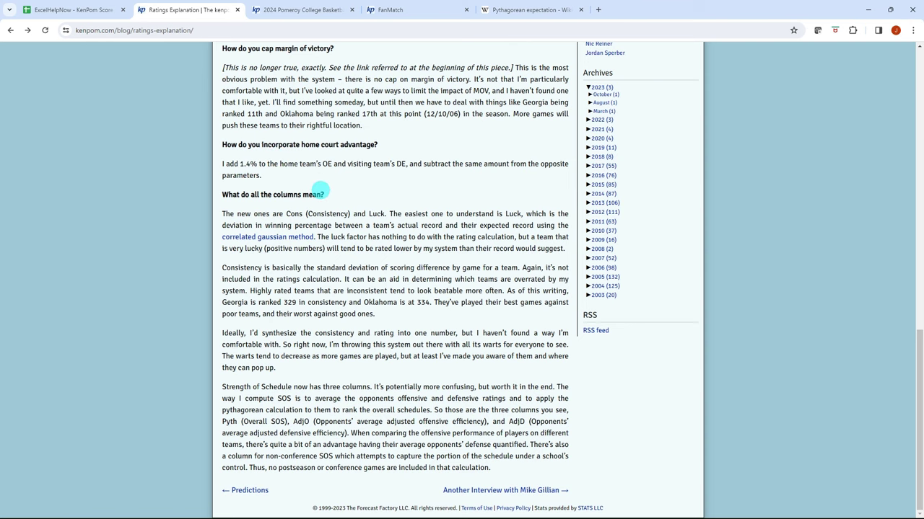
scroll(433, 145, "up", 10)
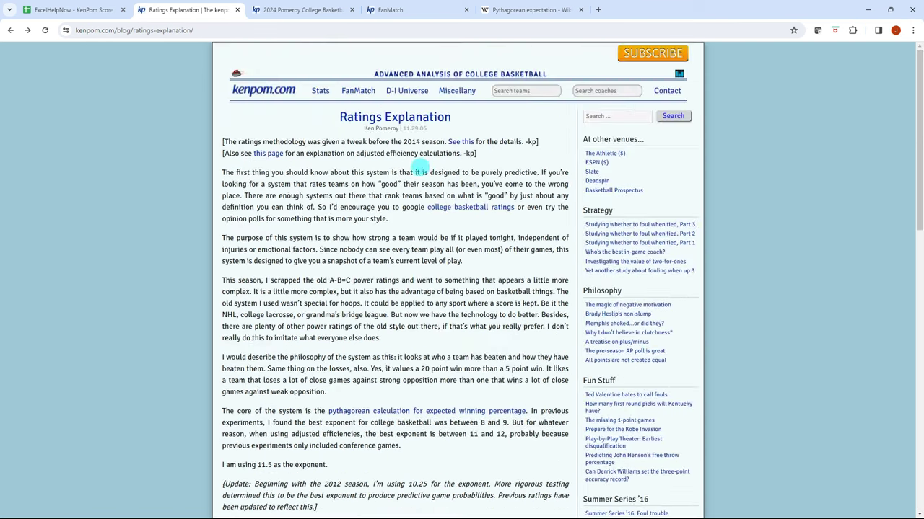
scroll(377, 204, "down", 10)
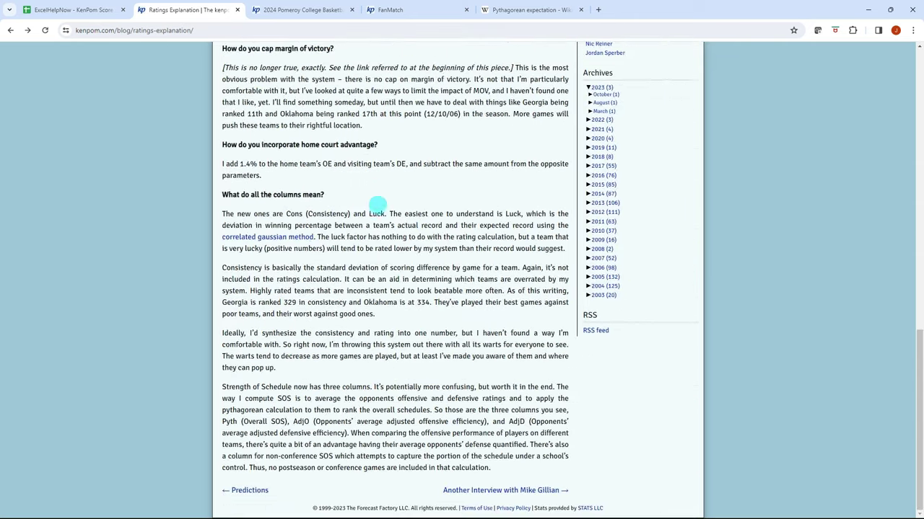
scroll(402, 181, "up", 8)
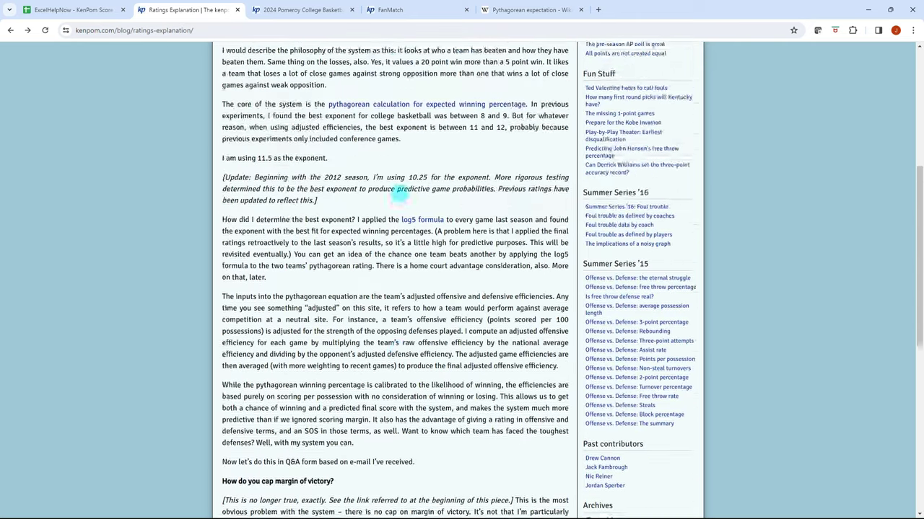
left_click(80, 10)
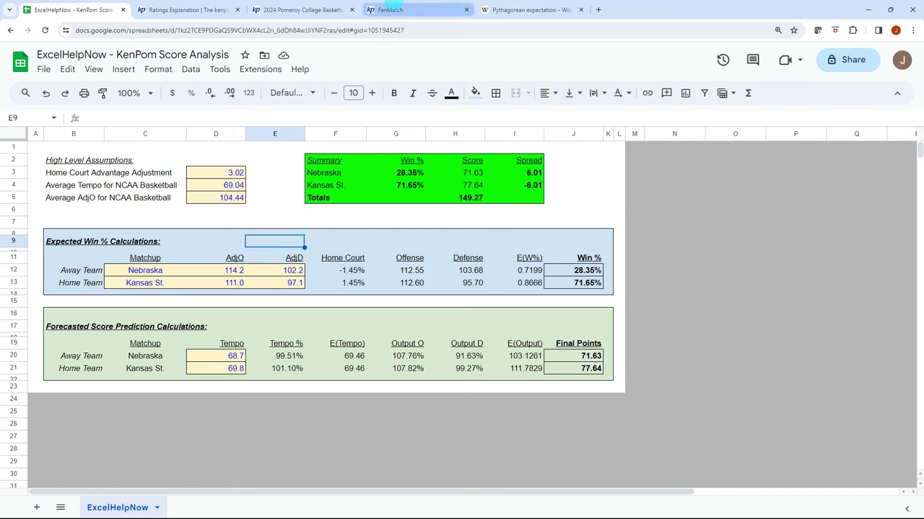
left_click(390, 10)
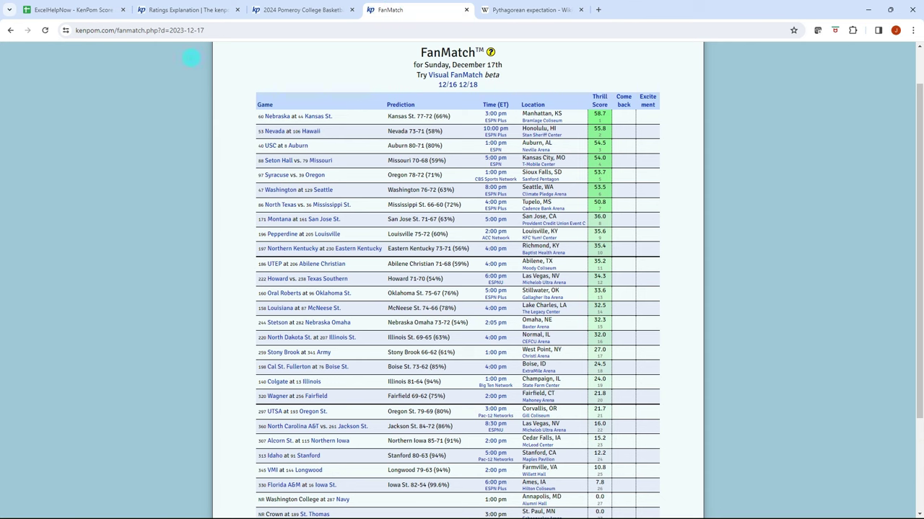
left_click(97, 12)
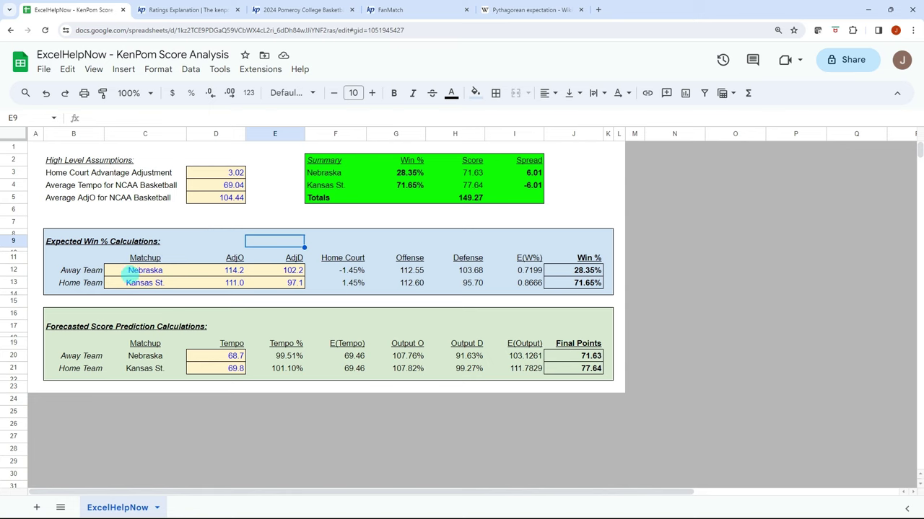
left_click(389, 10)
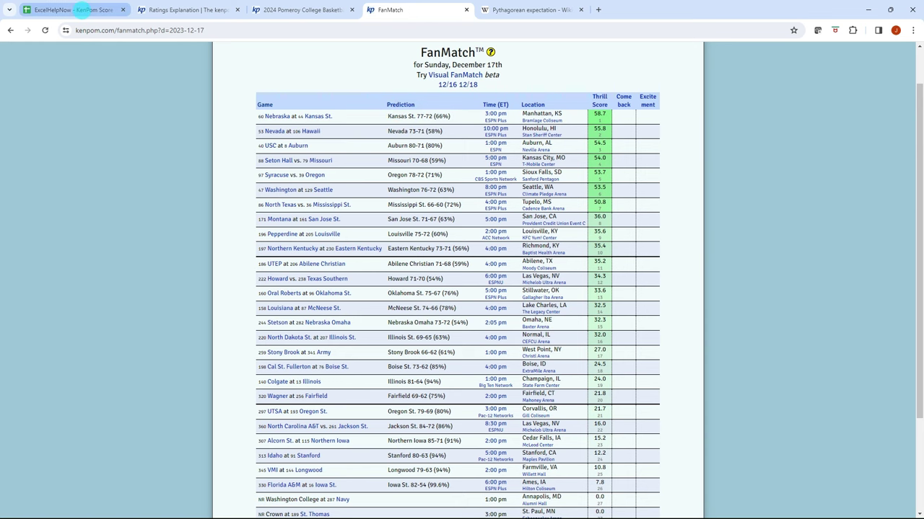
left_click(81, 10)
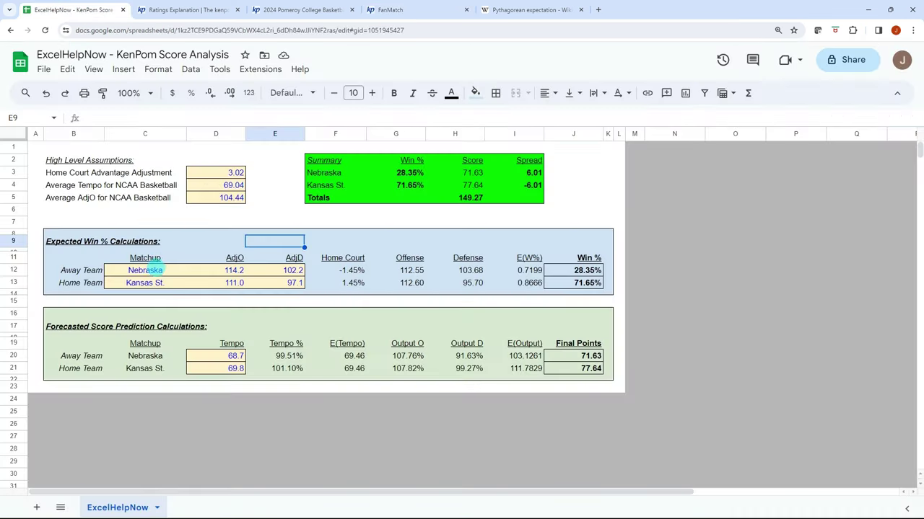
left_click(153, 269)
left_click(225, 270)
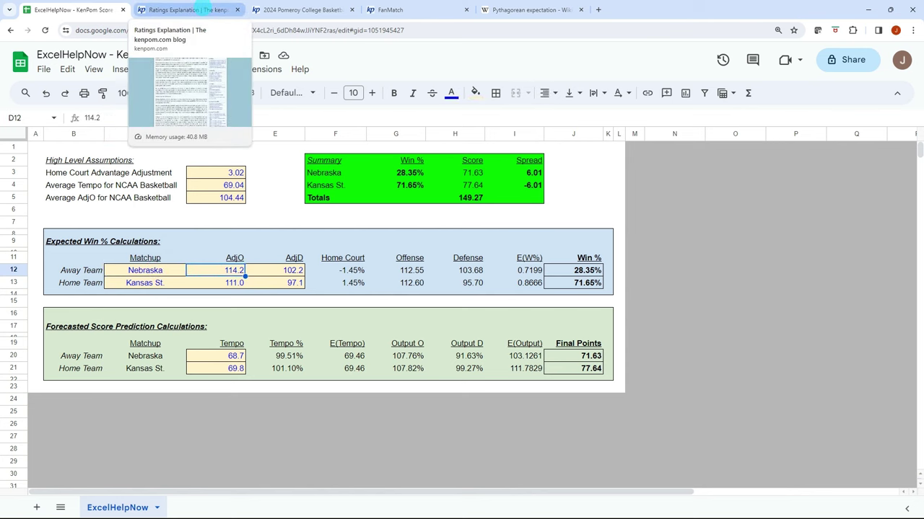
left_click(209, 9)
left_click(296, 10)
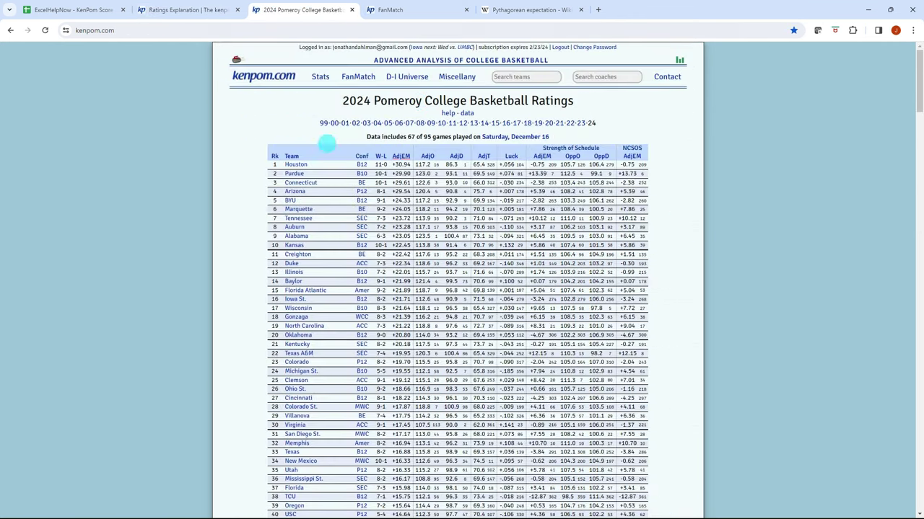
scroll(257, 98, "down", 1)
scroll(256, 101, "down", 1)
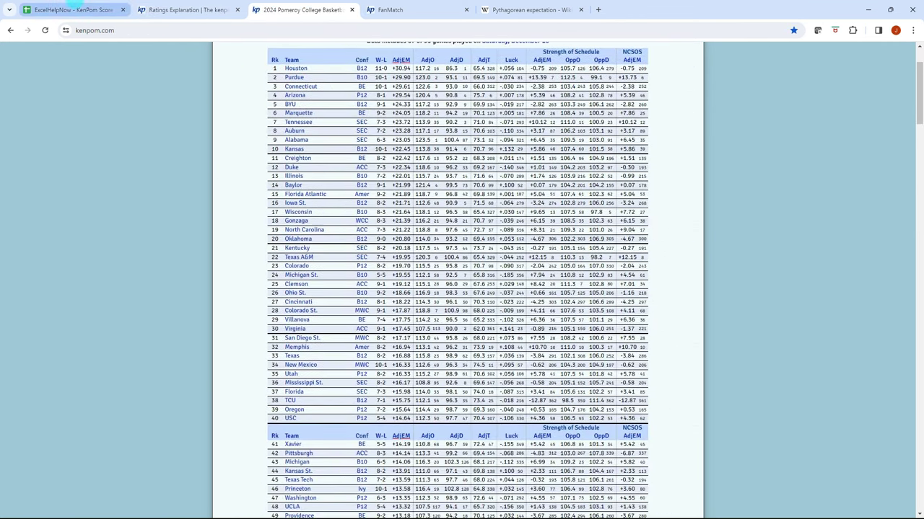
left_click(97, 9)
left_click(292, 9)
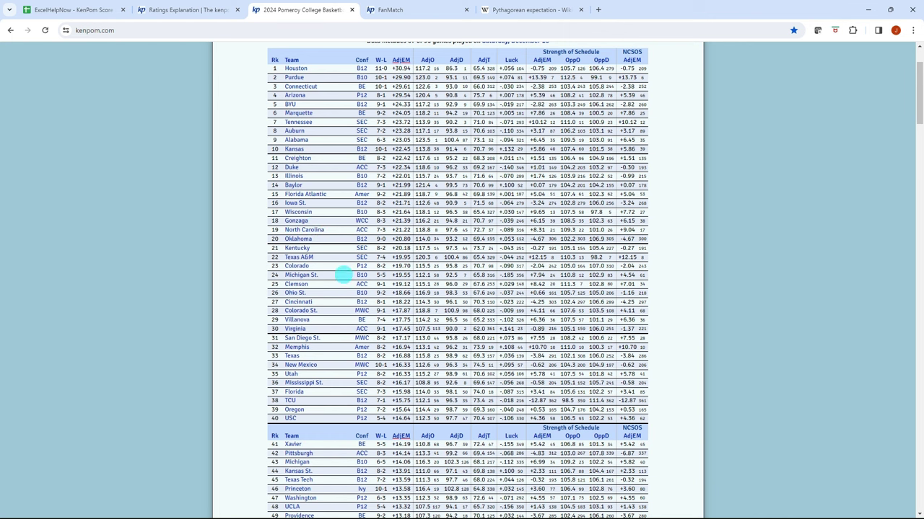
key("ctrl+f")
type("nebra")
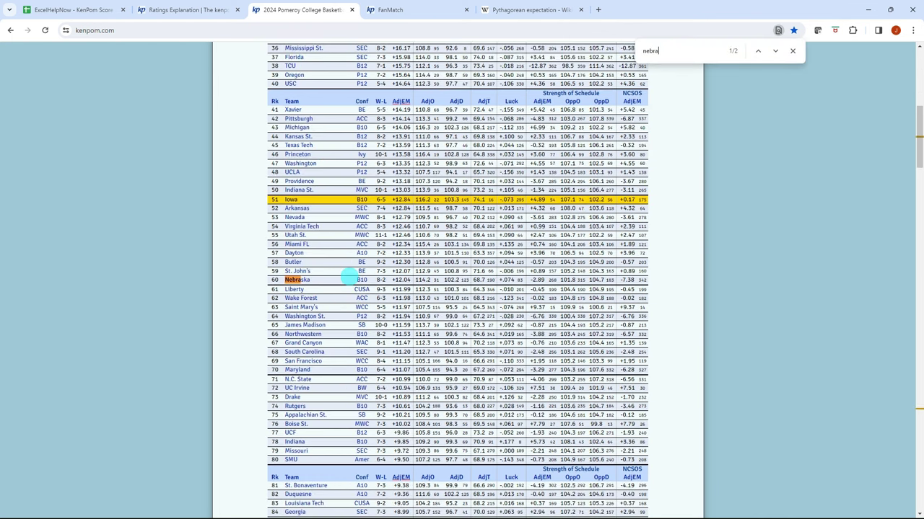
key("Escape")
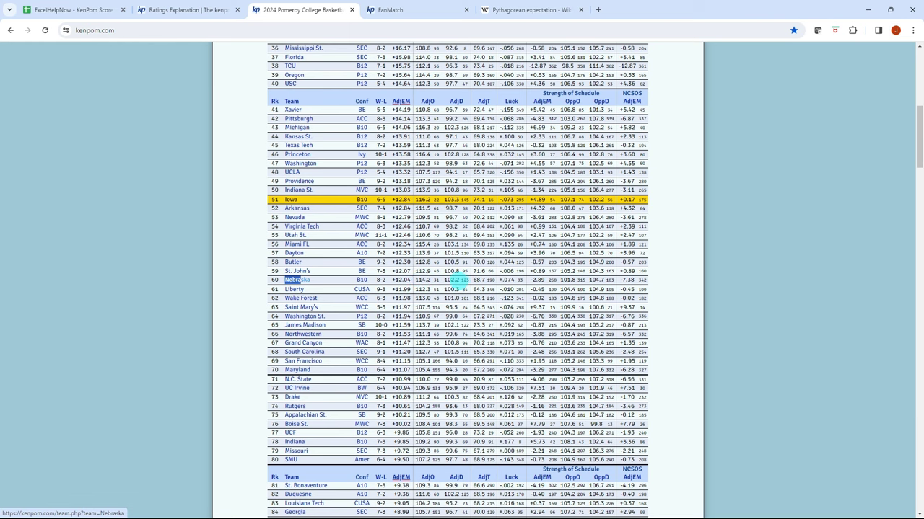
left_click(72, 9)
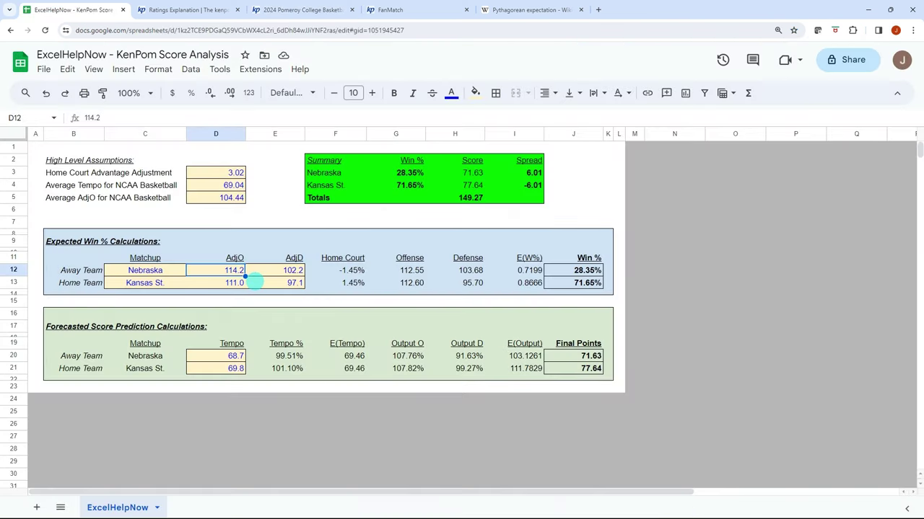
left_click(253, 274)
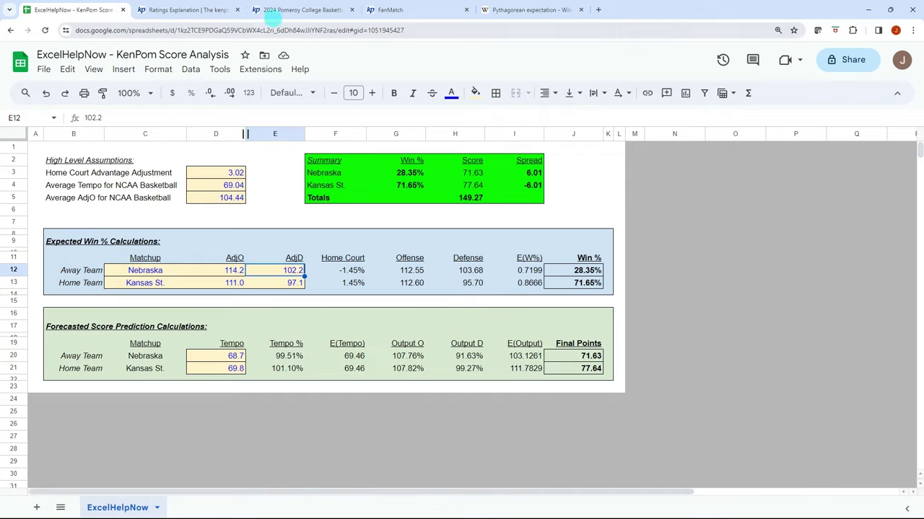
left_click(289, 10)
key("ctrl+f")
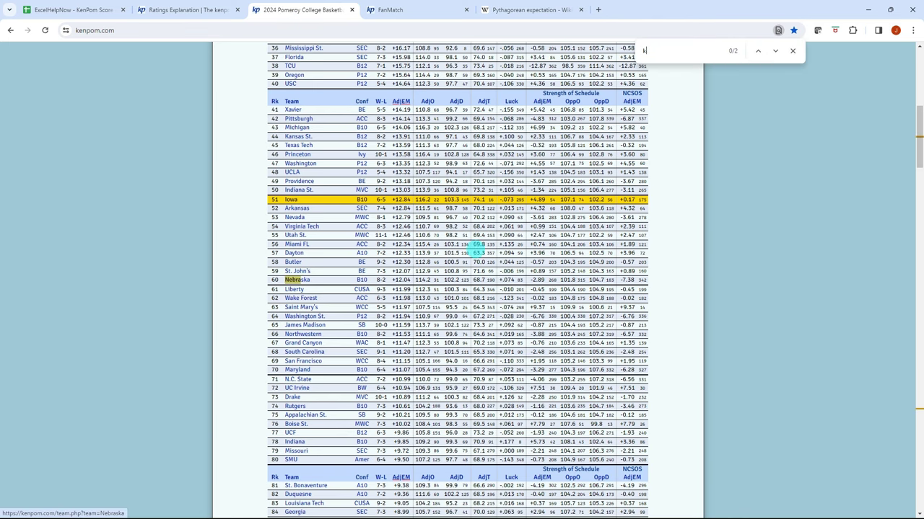
type("kansa")
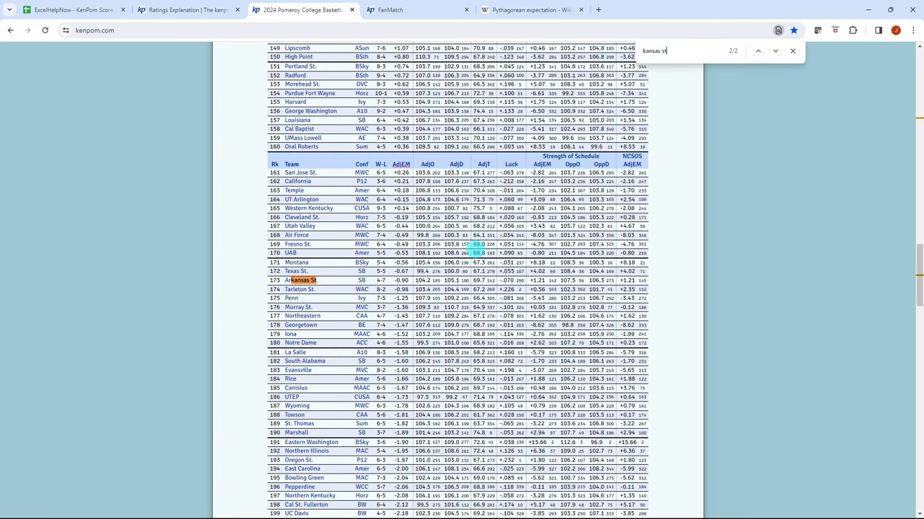
type("s st")
key("Return")
key("Escape")
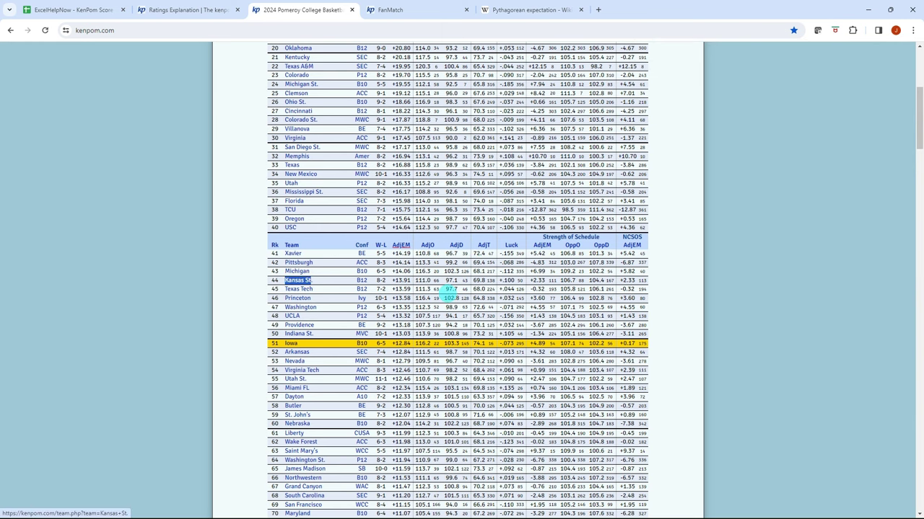
Check Kansas St.'s AdjO and AdjD, the home-court adjustment and both teams' win % formulas.
left_click(73, 10)
left_click(249, 284)
left_click(285, 284)
left_click(330, 271)
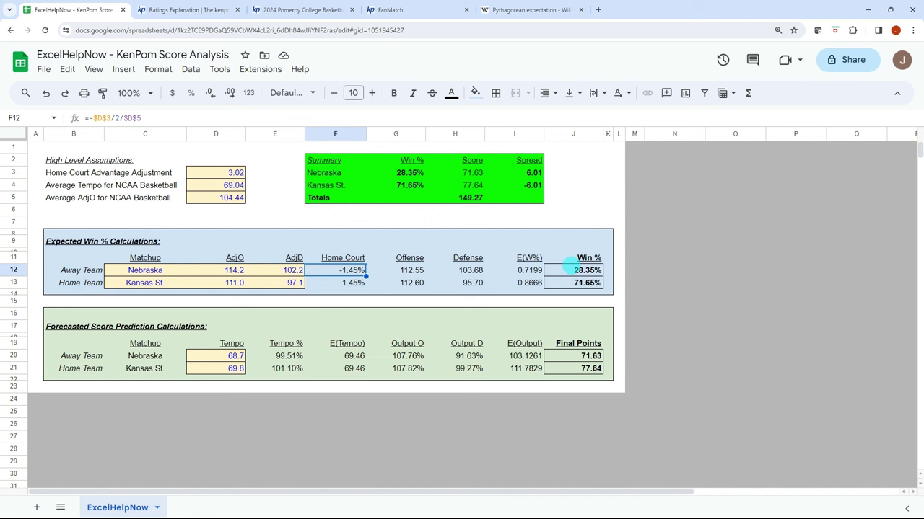
left_click(552, 270)
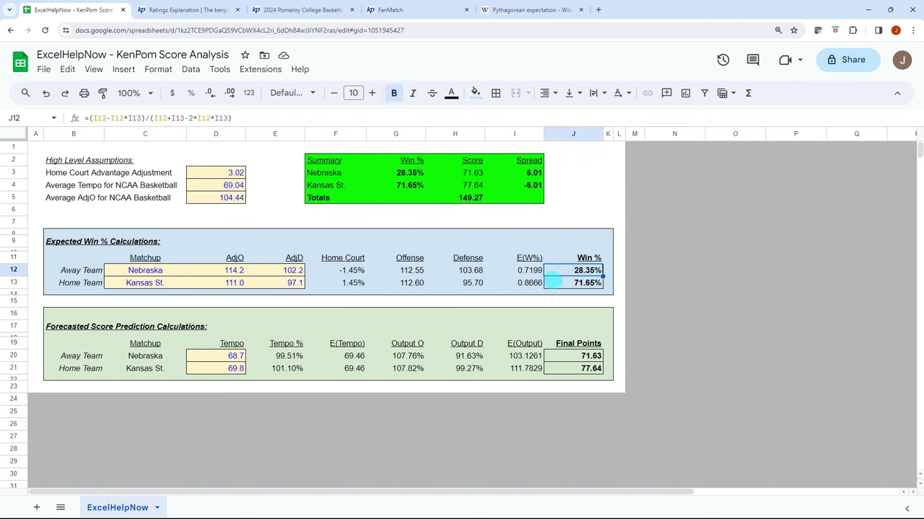
left_click(553, 282)
Check the summary win % for Nebraska and Kansas St., then bring up FanMatch's predictions.
left_click(402, 175)
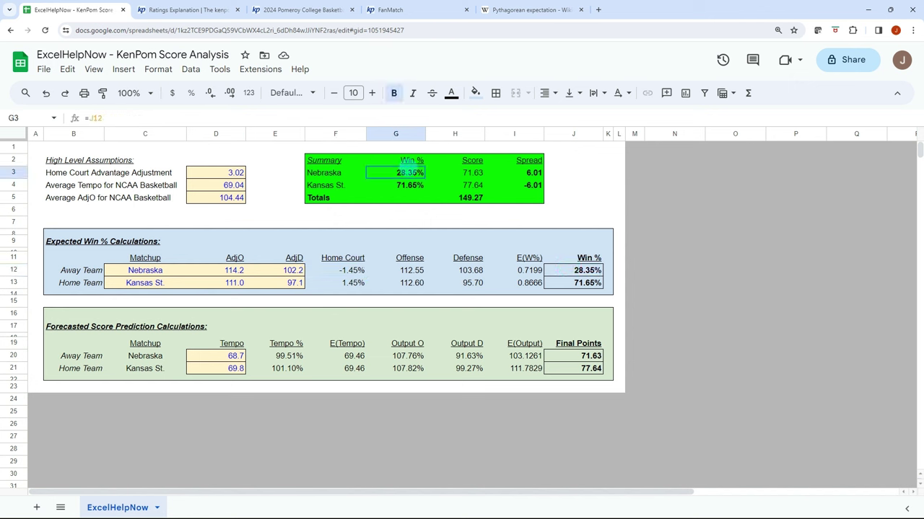
left_click(405, 185)
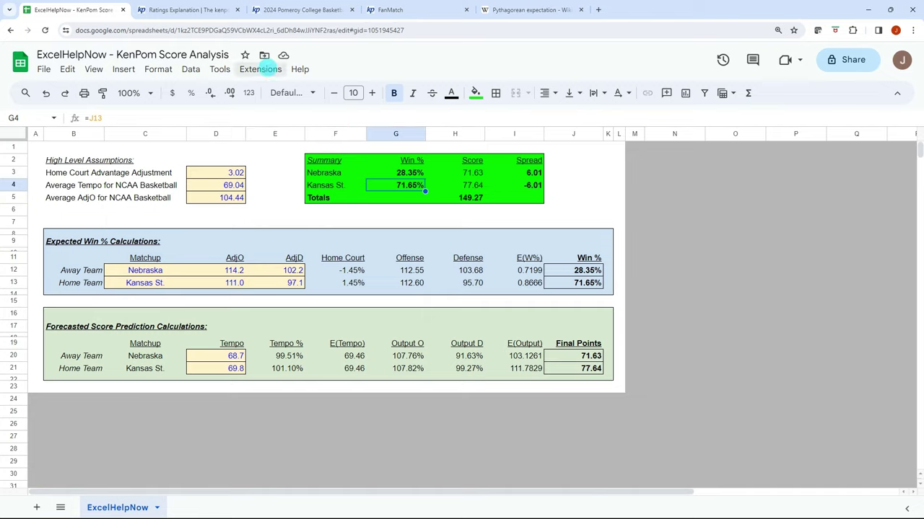
left_click(291, 8)
left_click(376, 9)
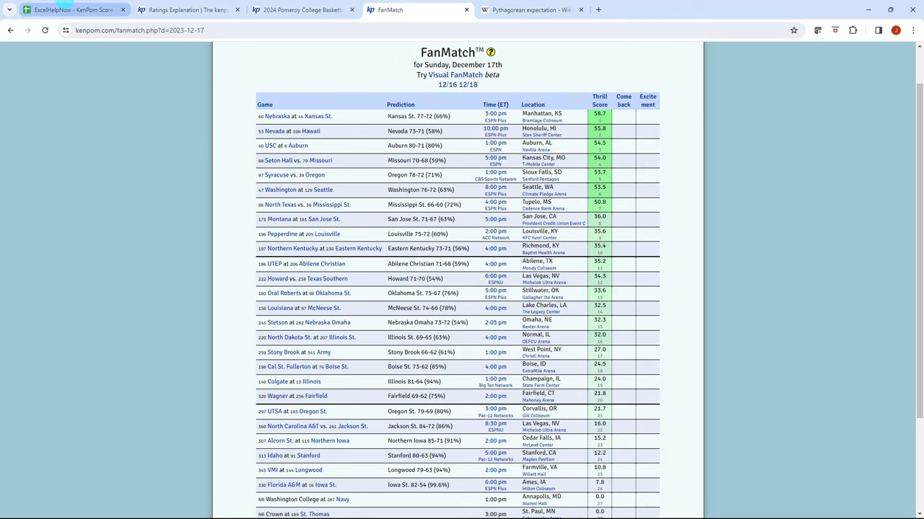
Inspect the combined total (H5) and both teams' spread formulas (I3, I4).
left_click(67, 9)
scroll(245, 321, "down", 1)
scroll(241, 316, "up", 1)
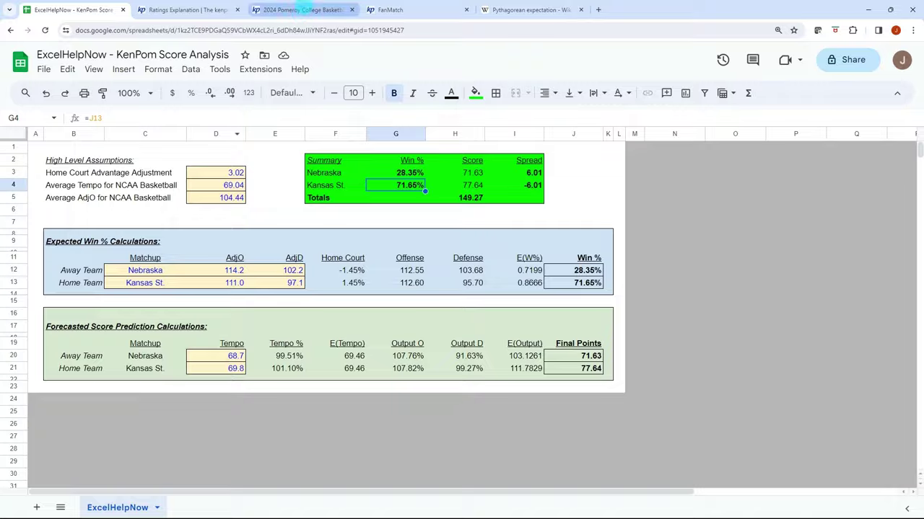
left_click(301, 12)
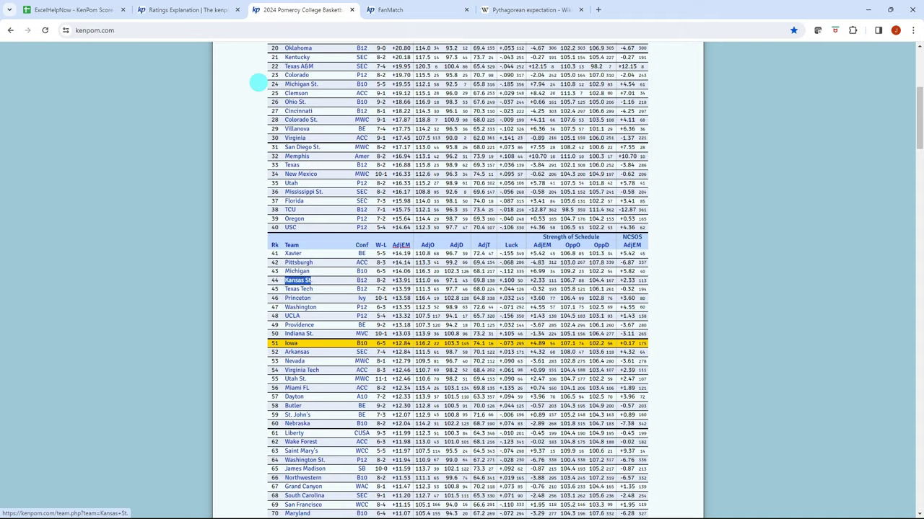
left_click(65, 10)
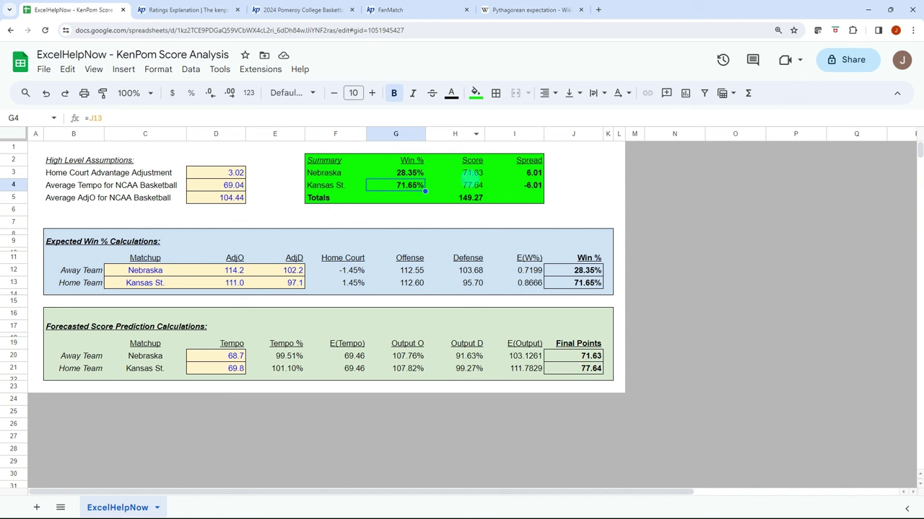
left_click(469, 197)
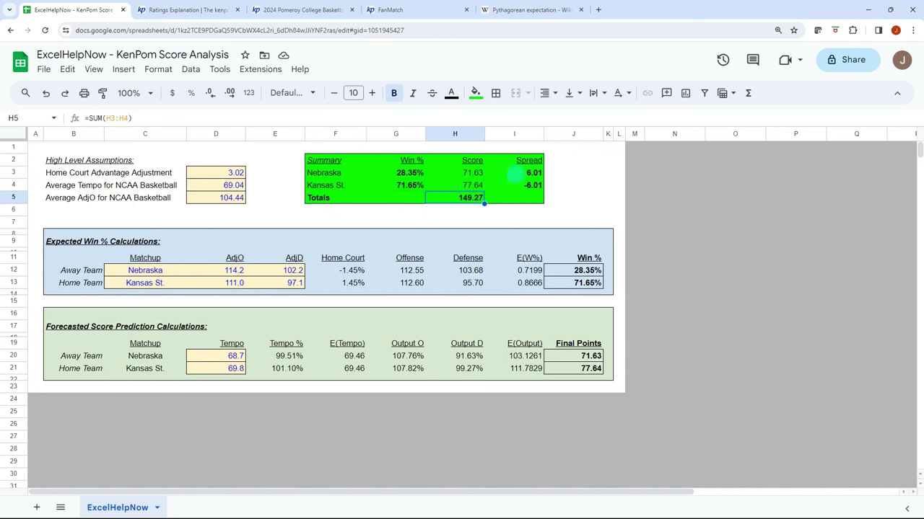
left_click(516, 173)
left_click(515, 185)
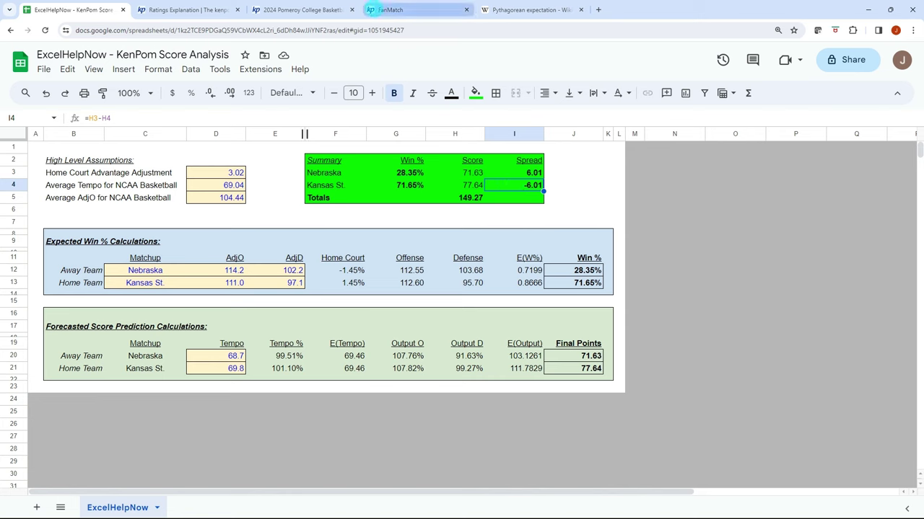
Compare the predicted scores in H3 and H4 with FanMatch's Kansas St. 77-72 prediction.
left_click(371, 10)
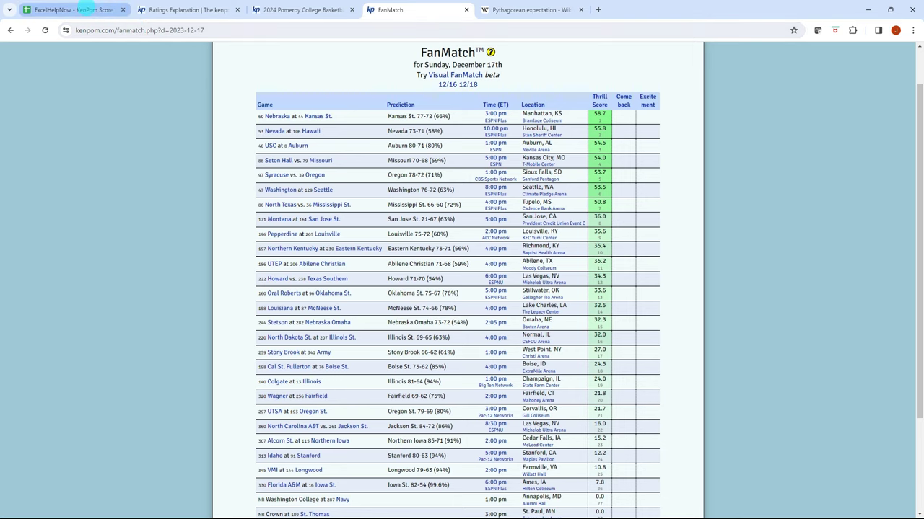
left_click(80, 9)
left_click(452, 172)
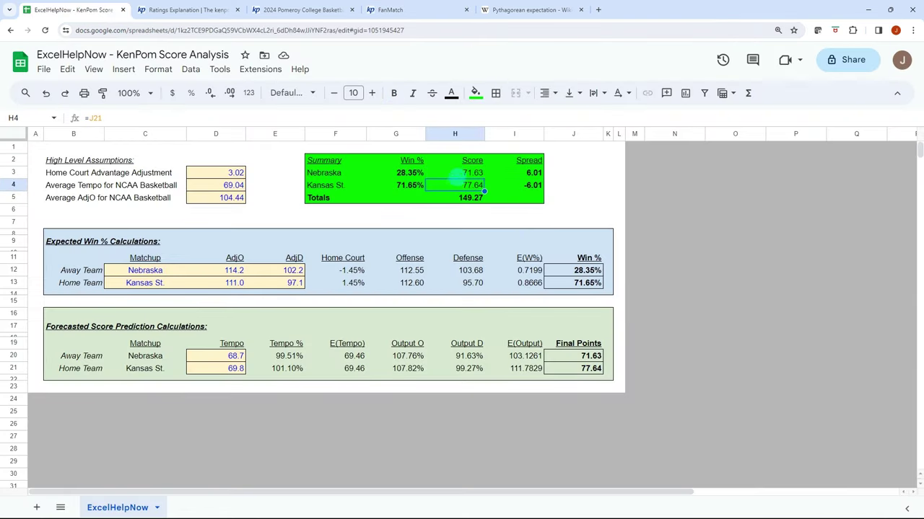
left_click(459, 187)
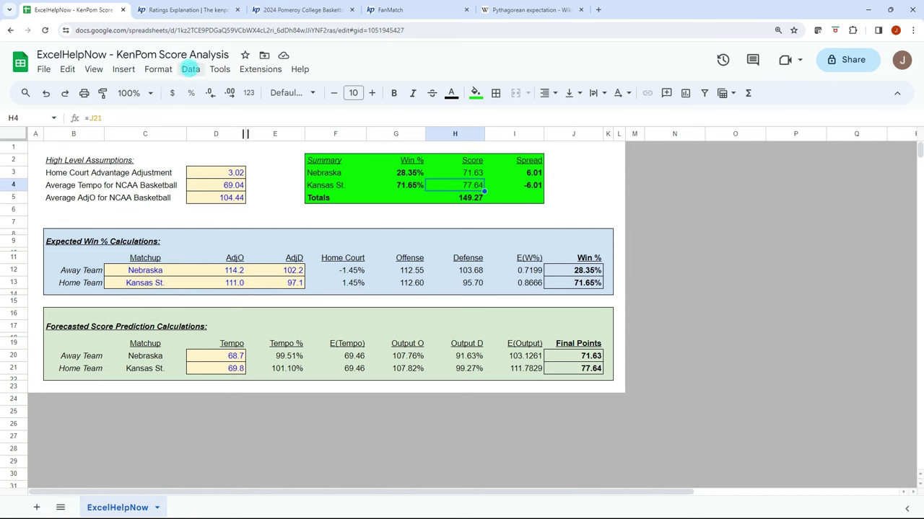
Find USC at Auburn on FanMatch, check the home-court advantage in D3, and return to FanMatch.
left_click(292, 10)
left_click(380, 8)
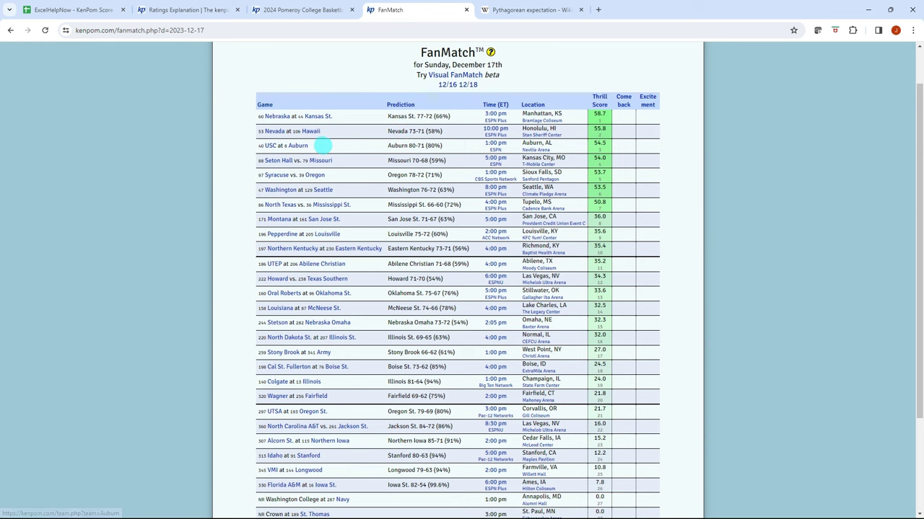
left_click(72, 9)
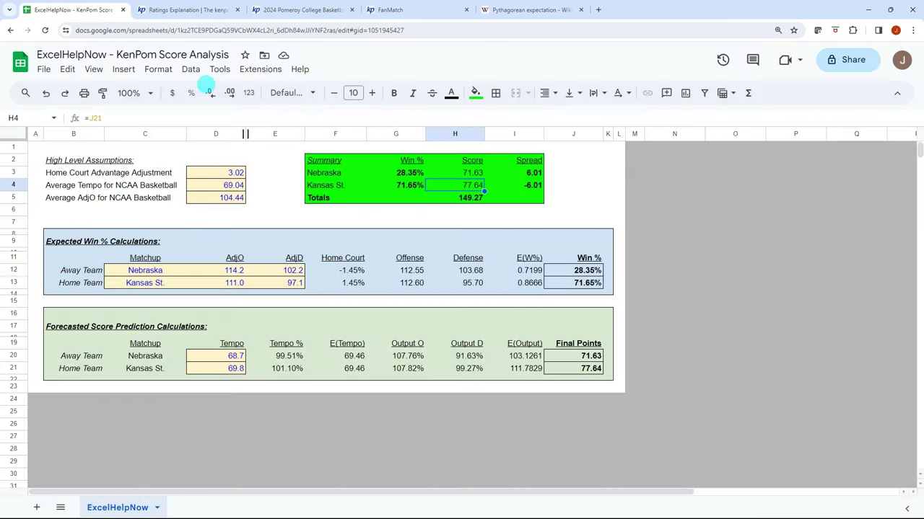
left_click(209, 174)
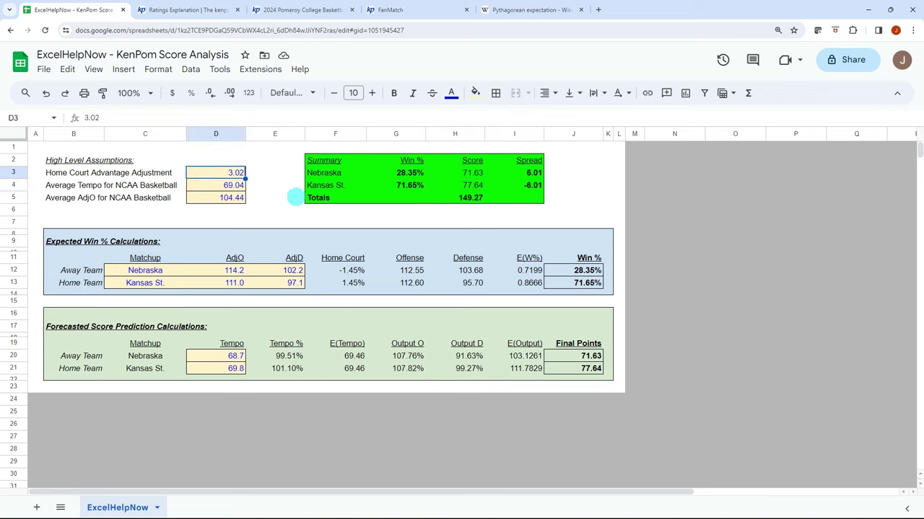
key("ctrl+Tab")
key("ctrl+Tab")
key("ctrl+Tab")
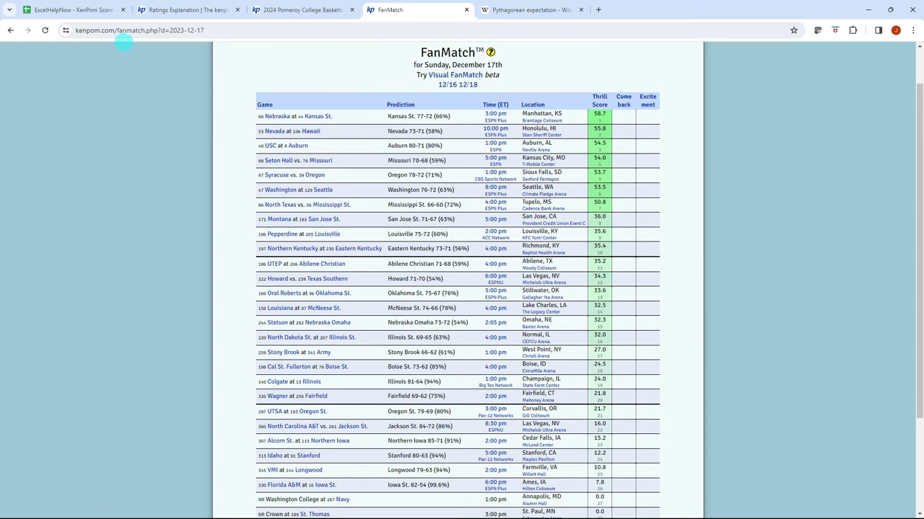
Enter USC as the away team and Auburn as the home team.
left_click(96, 9)
left_click(136, 270)
type("USC")
key("Return")
type("Auburn")
key("Tab")
Clear the old teams' AdjO/AdjD values in D12:E13 and their tempos in D20:D21.
key("Up")
key("shift+Down")
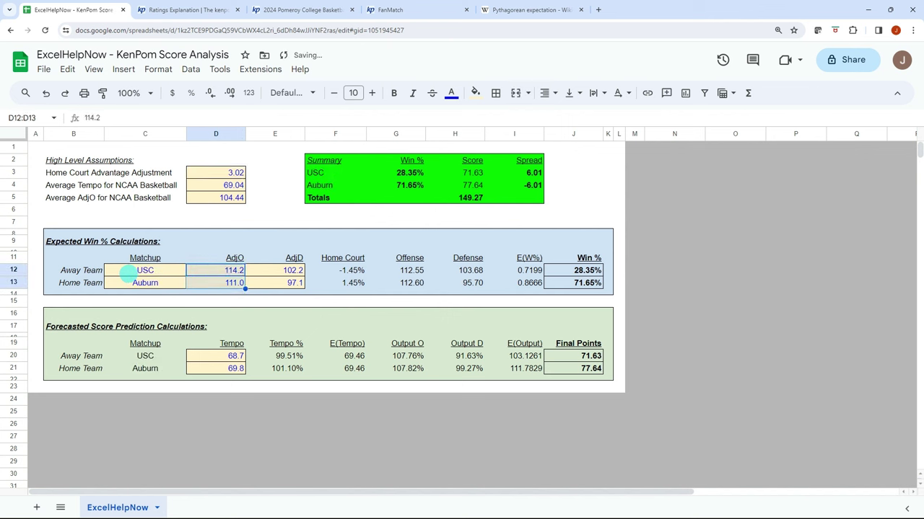
key("shift+Right")
key("Delete")
left_click(238, 271)
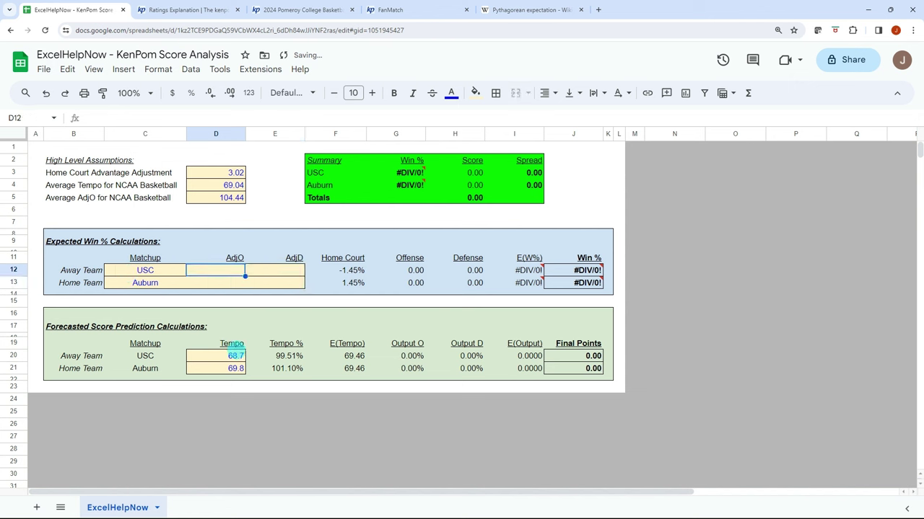
left_click(238, 368)
left_click_drag(236, 367, 235, 356)
key("Delete")
left_click(238, 272)
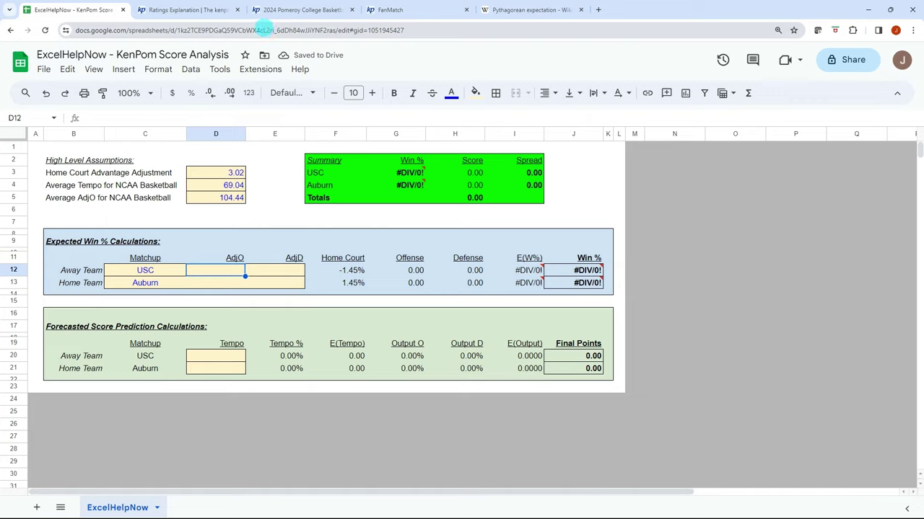
Enter USC's AdjO 112.3 and AdjD 97.7 from the KenPom ratings.
left_click(285, 9)
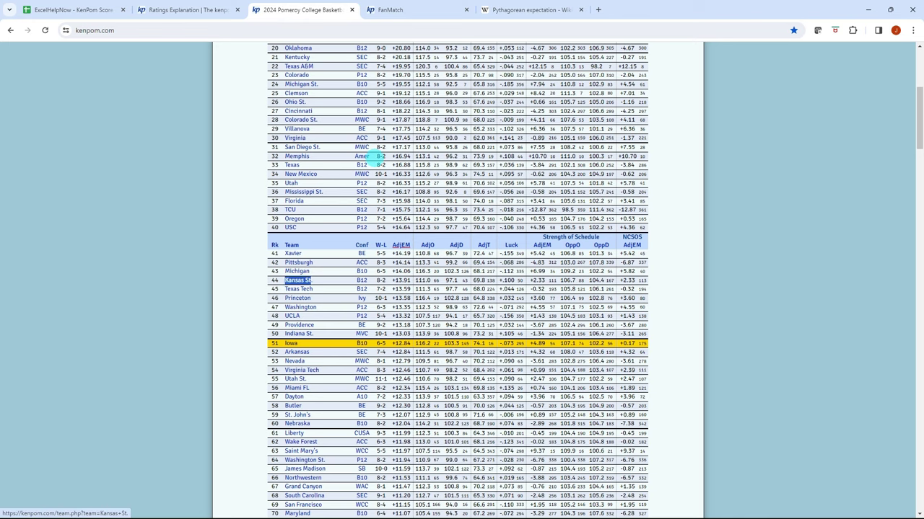
scroll(361, 156, "up", 2)
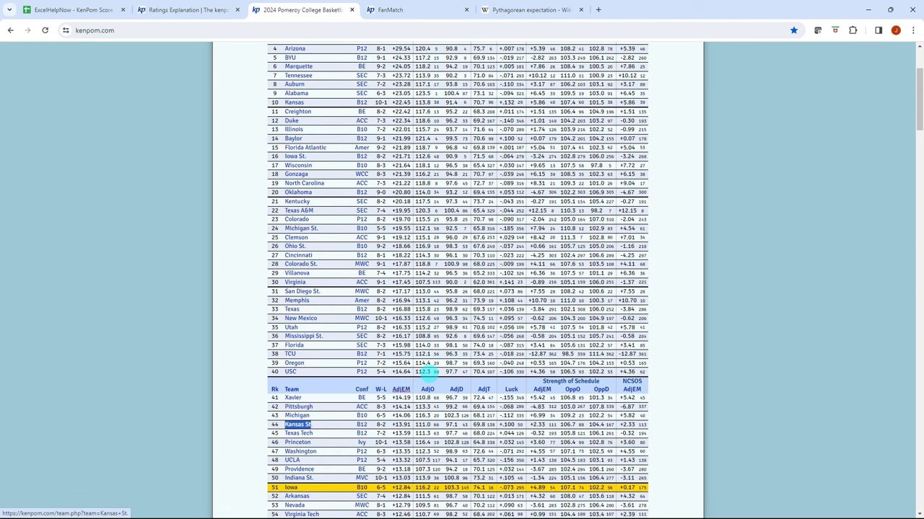
left_click(69, 10)
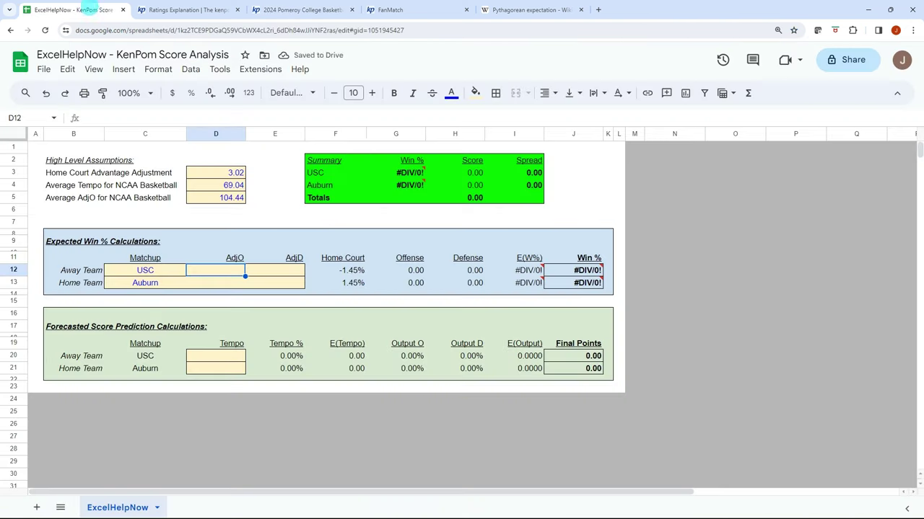
type("112.3")
key("Tab")
type("9")
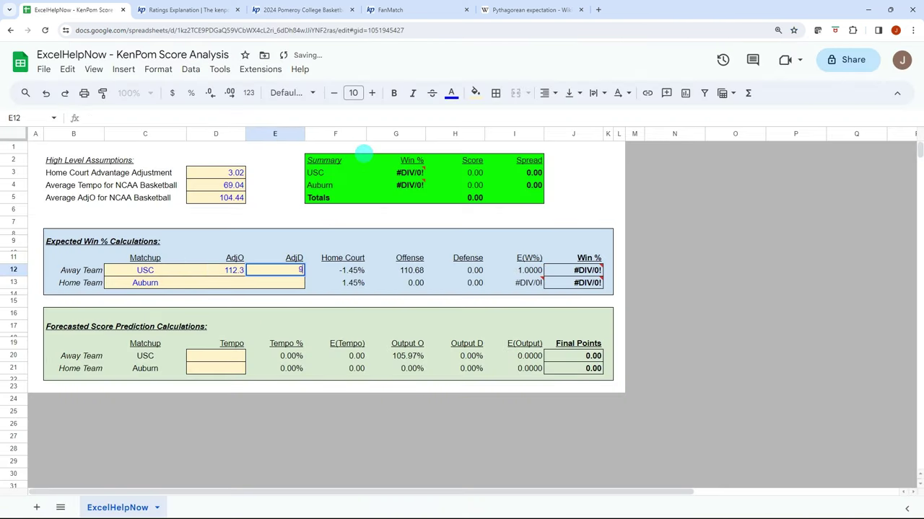
type("7.7")
key("Return")
Enter Auburn's AdjO 117.1 and AdjD 93.8 from the KenPom ratings.
left_click(303, 9)
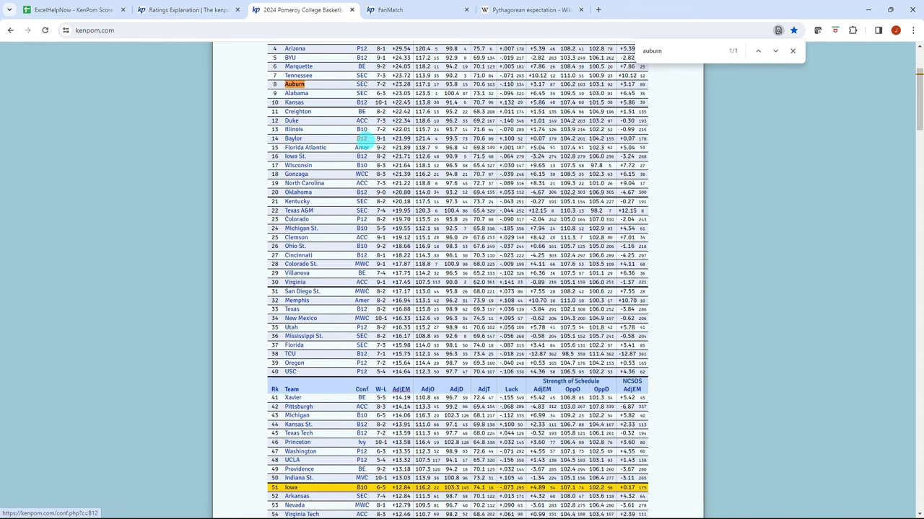
key("Escape")
scroll(360, 141, "up", 2)
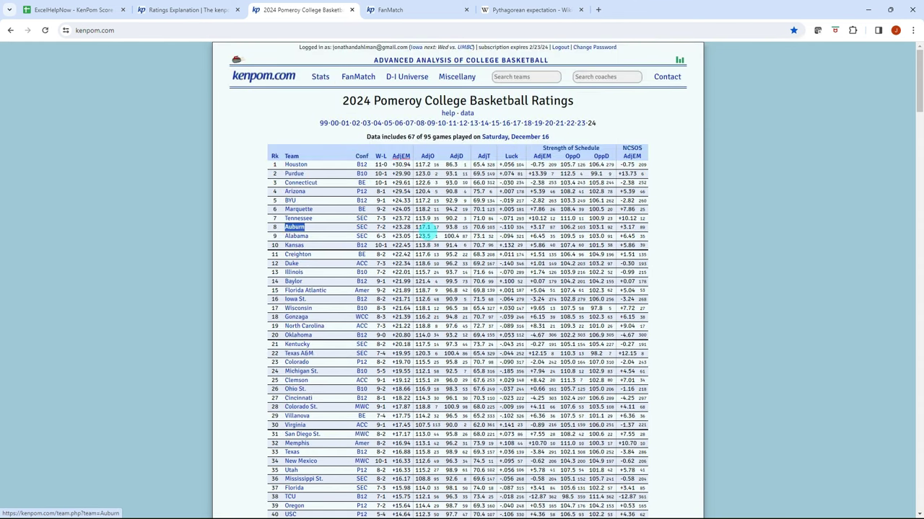
left_click(81, 9)
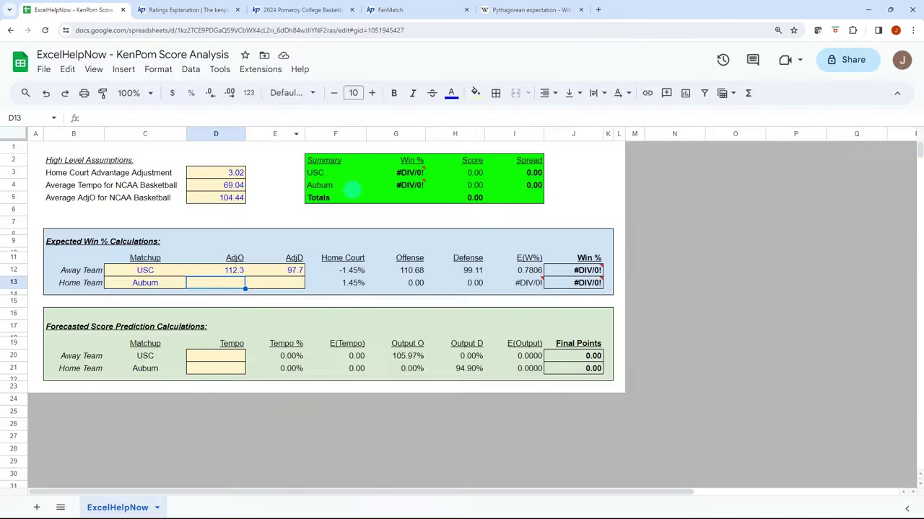
type("117.1")
key("Tab")
type("93")
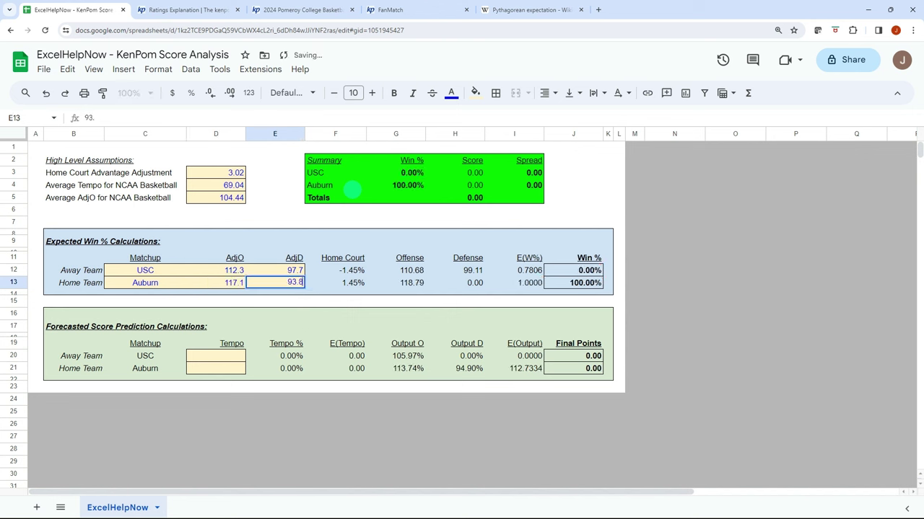
key("Return")
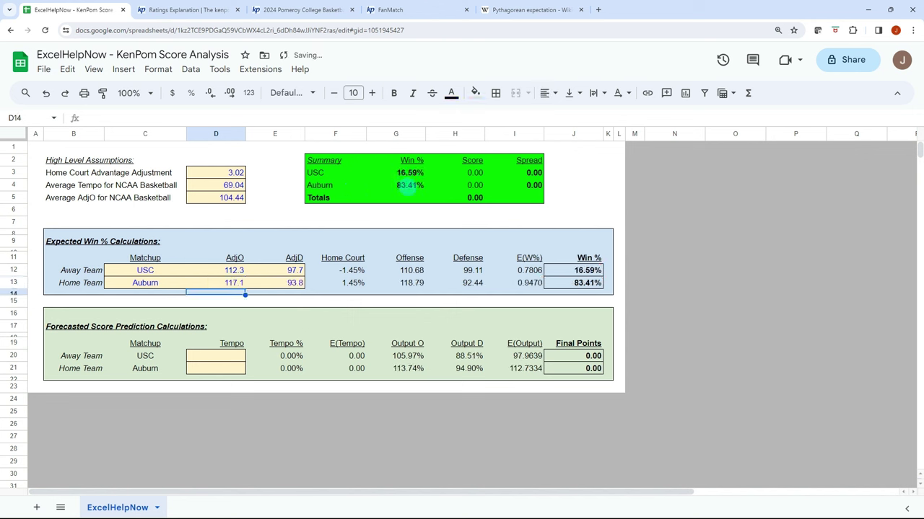
Check USC's win percentage against the FanMatch predictions.
left_click(395, 176)
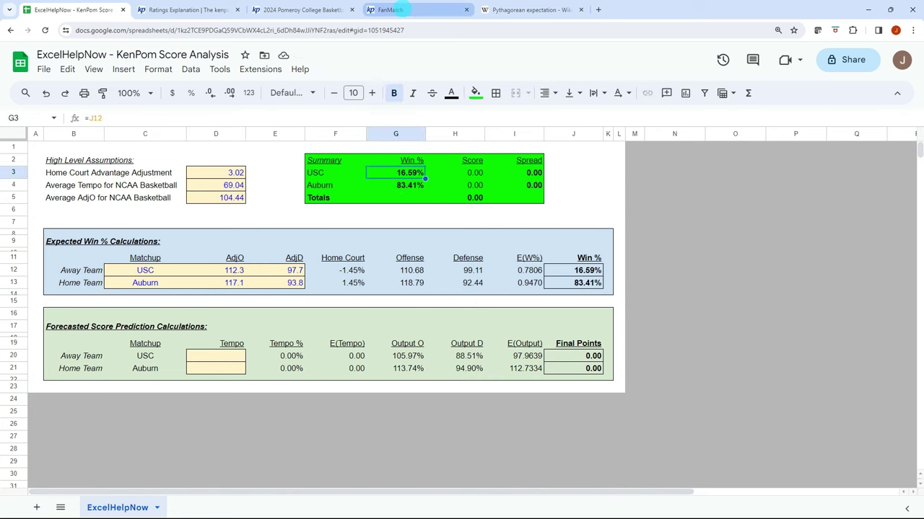
left_click(398, 10)
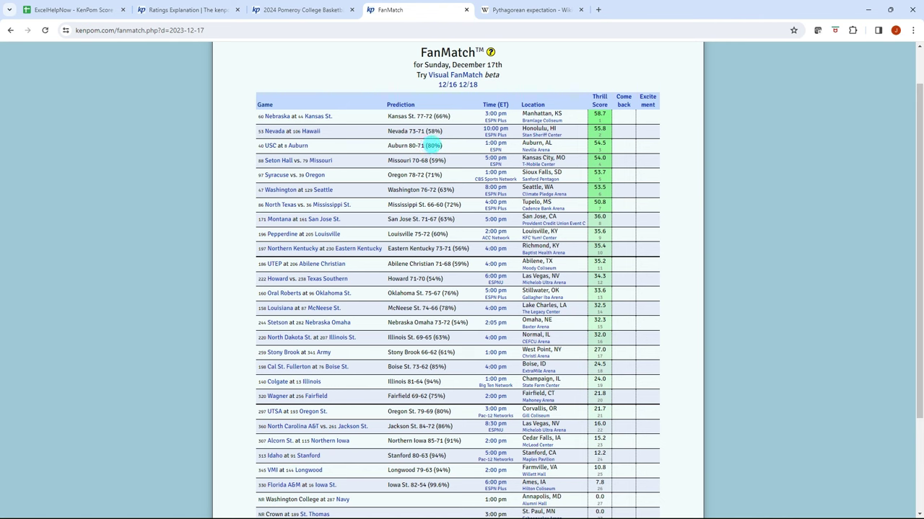
left_click(72, 9)
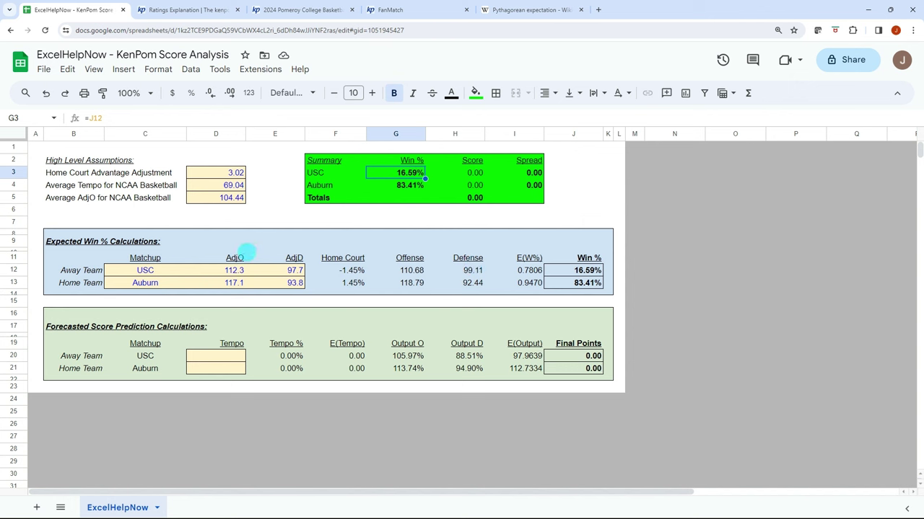
Enter tempos from the KenPom ratings: 70.6 for Auburn in D21 and 70.4 for USC in D20.
left_click(207, 356)
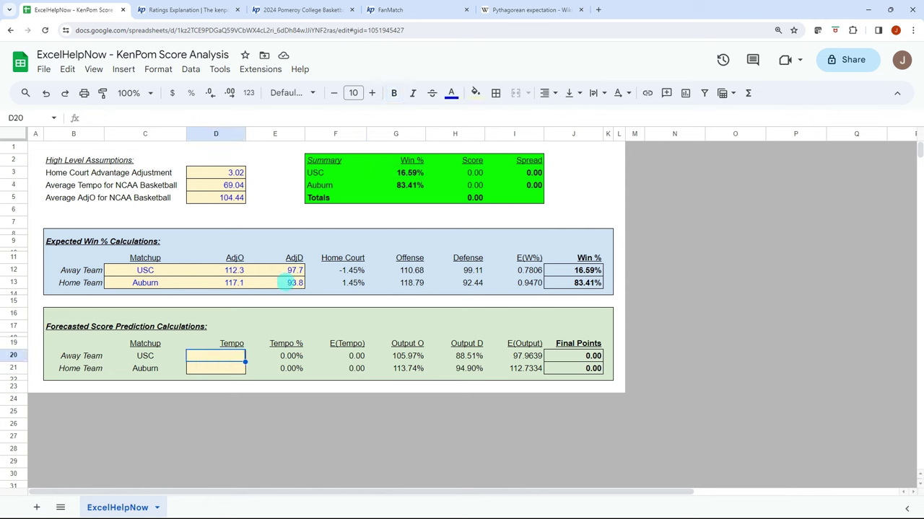
left_click(298, 9)
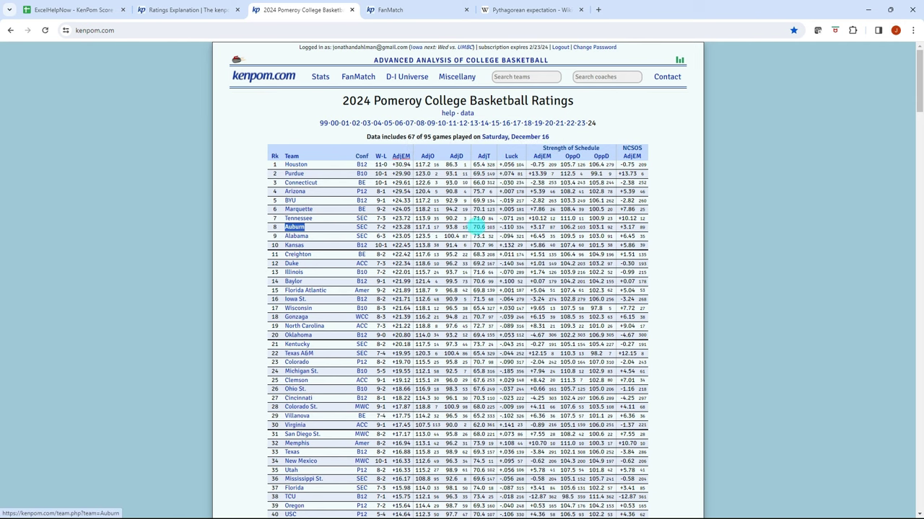
left_click(72, 10)
left_click(211, 371)
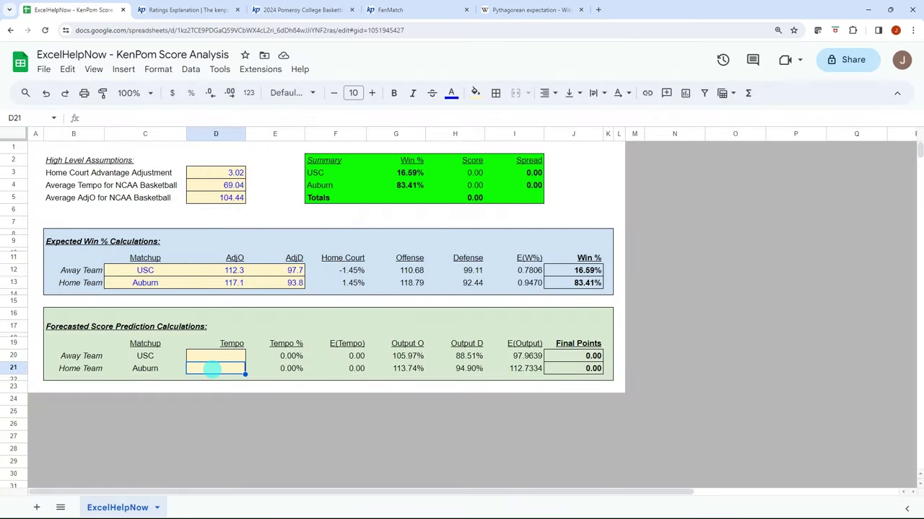
type("70.6")
key("Up")
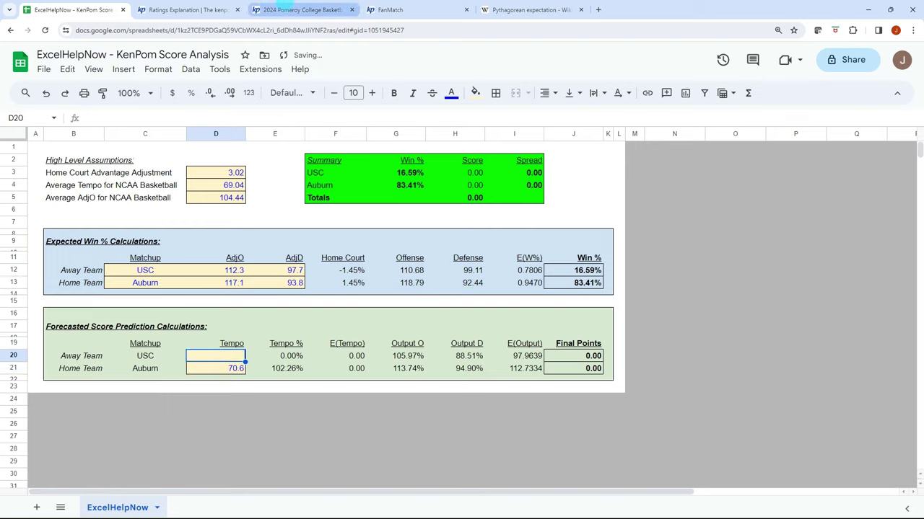
left_click(303, 9)
scroll(361, 308, "down", 3)
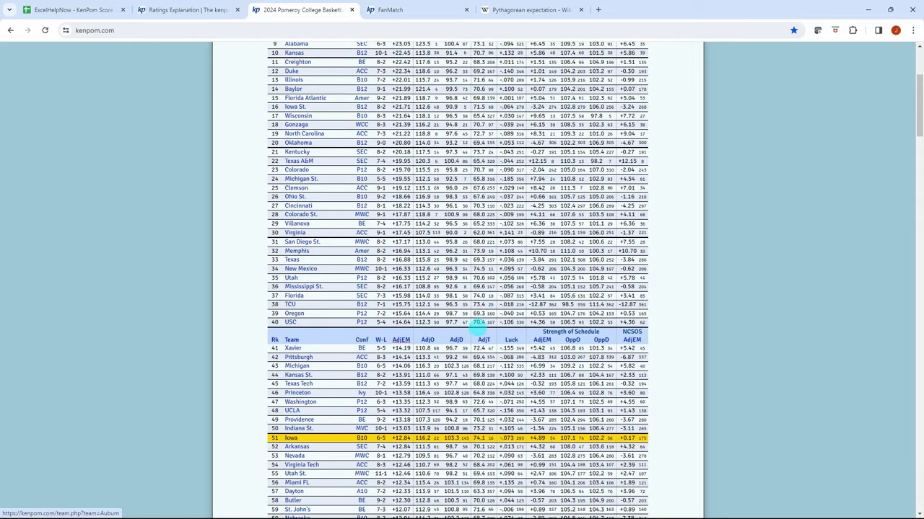
left_click(92, 9)
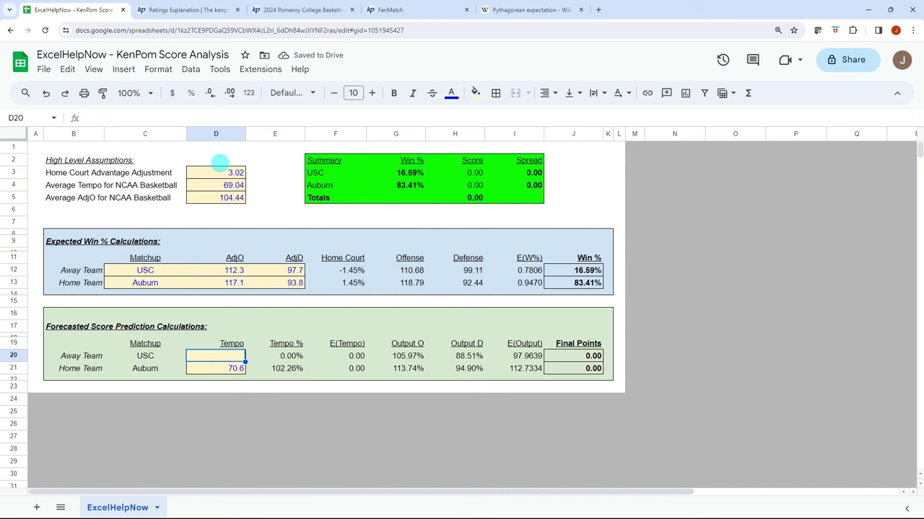
type("70.4")
key("Tab")
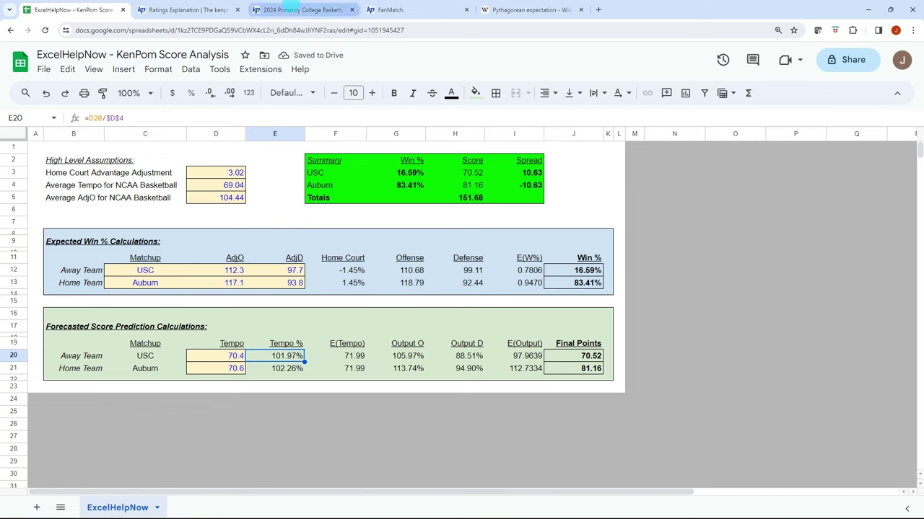
left_click(381, 9)
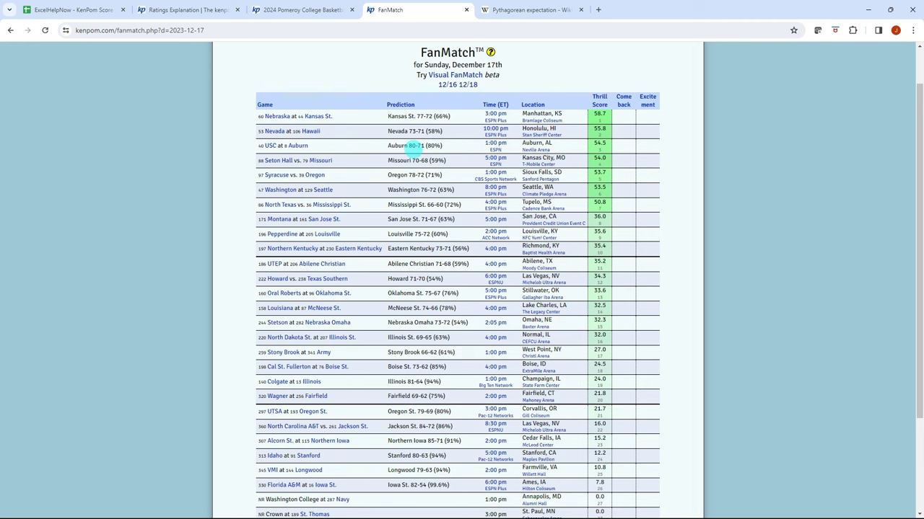
left_click(83, 8)
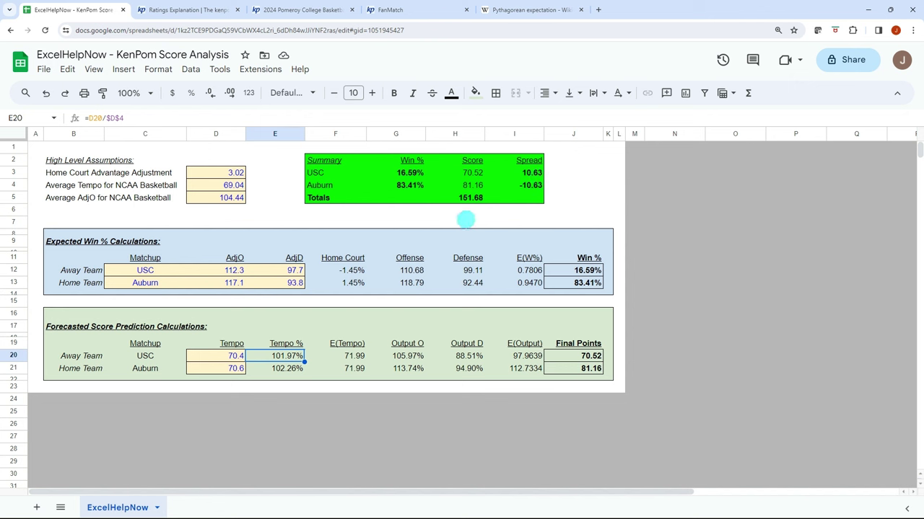
left_click(525, 172)
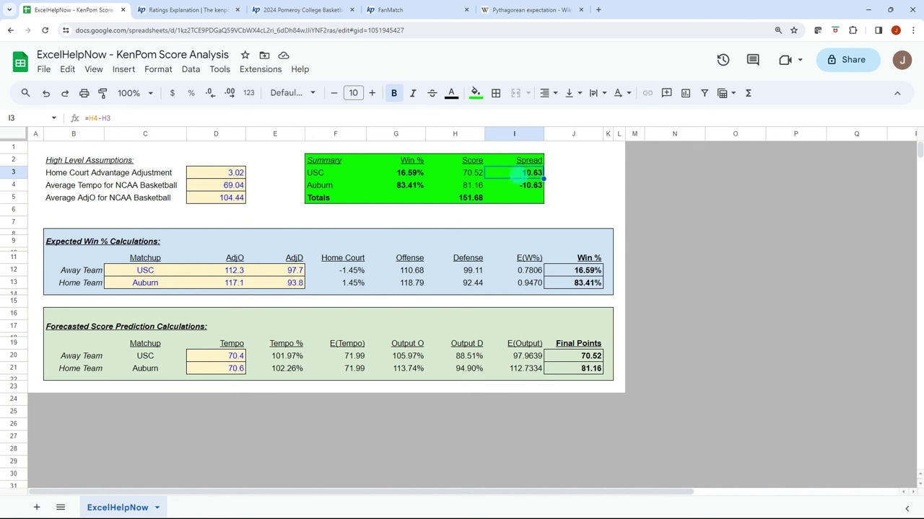
left_click(514, 186)
left_click(525, 173)
left_click(513, 185)
left_click(478, 197)
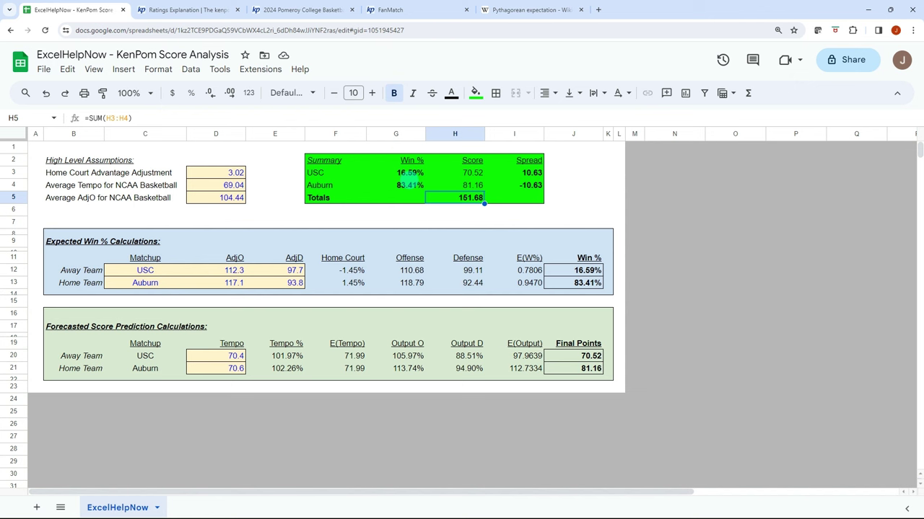
left_click(406, 185)
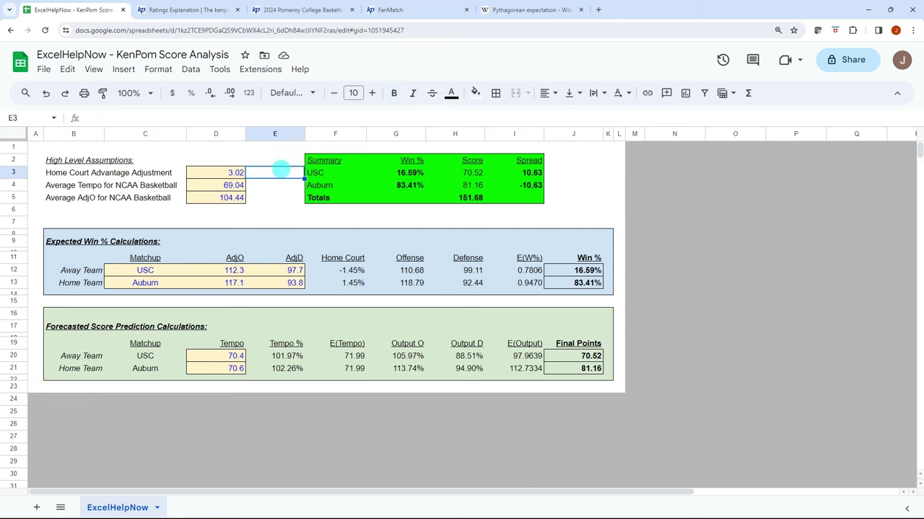
left_click(296, 9)
left_click(373, 10)
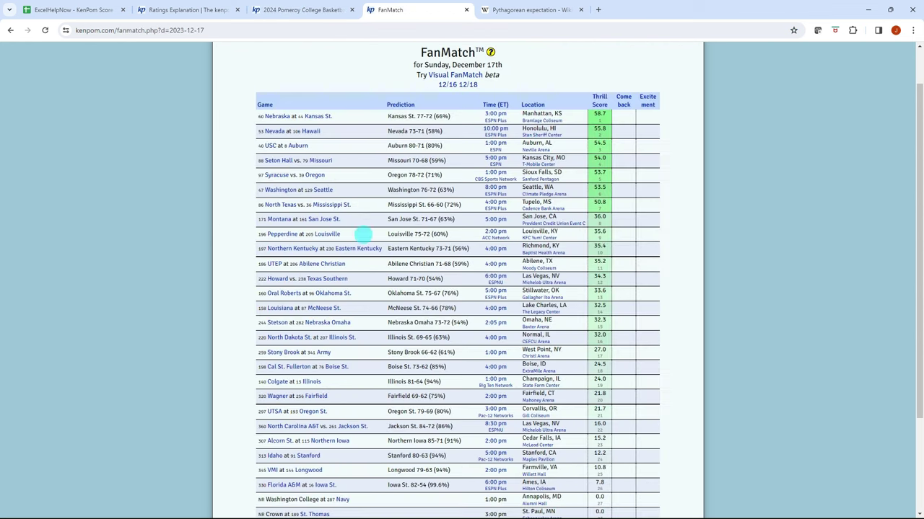
left_click(80, 8)
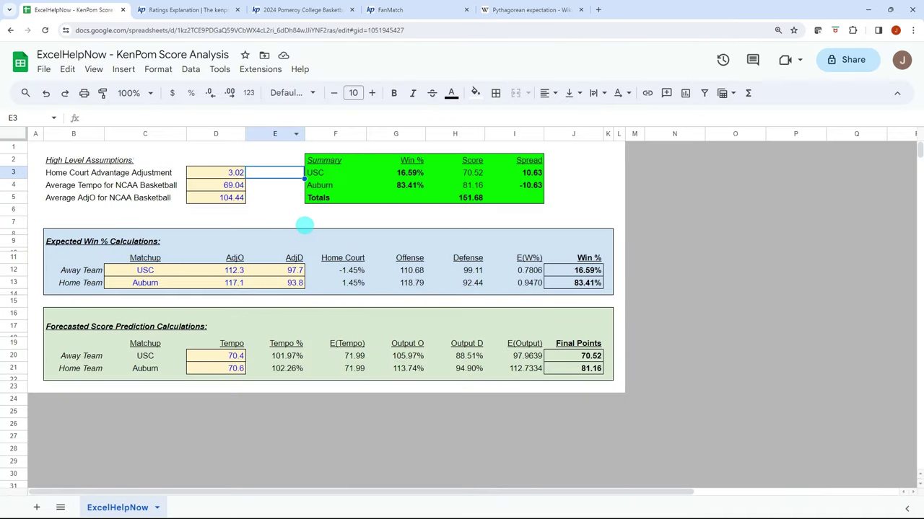